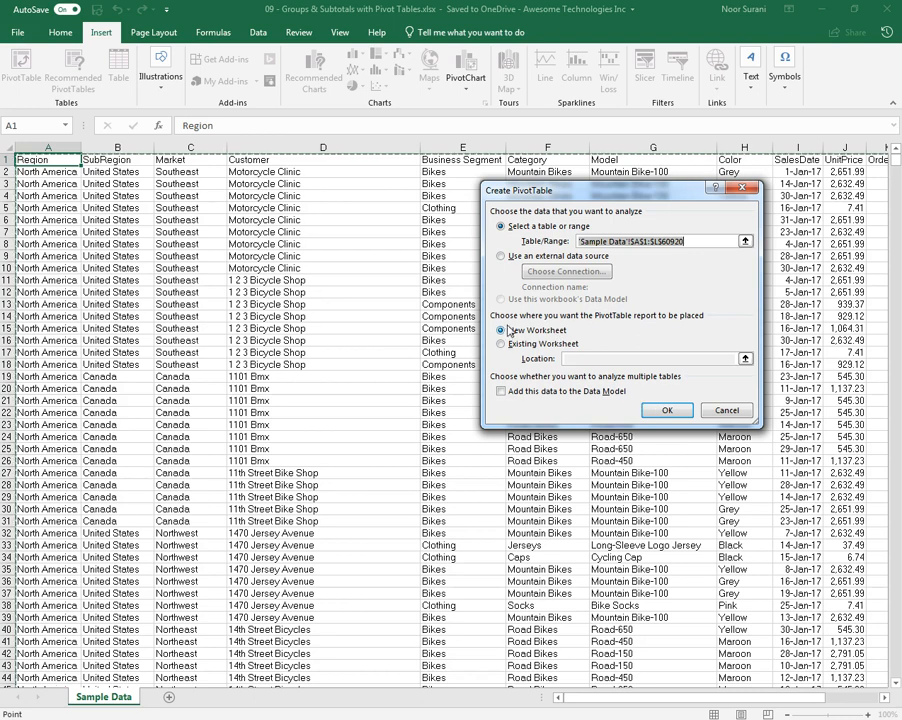
# Step: Create a pivot table on a new worksheet with Region and SubRegion as rows and Sales Amount as values
pyautogui.click(666, 410)
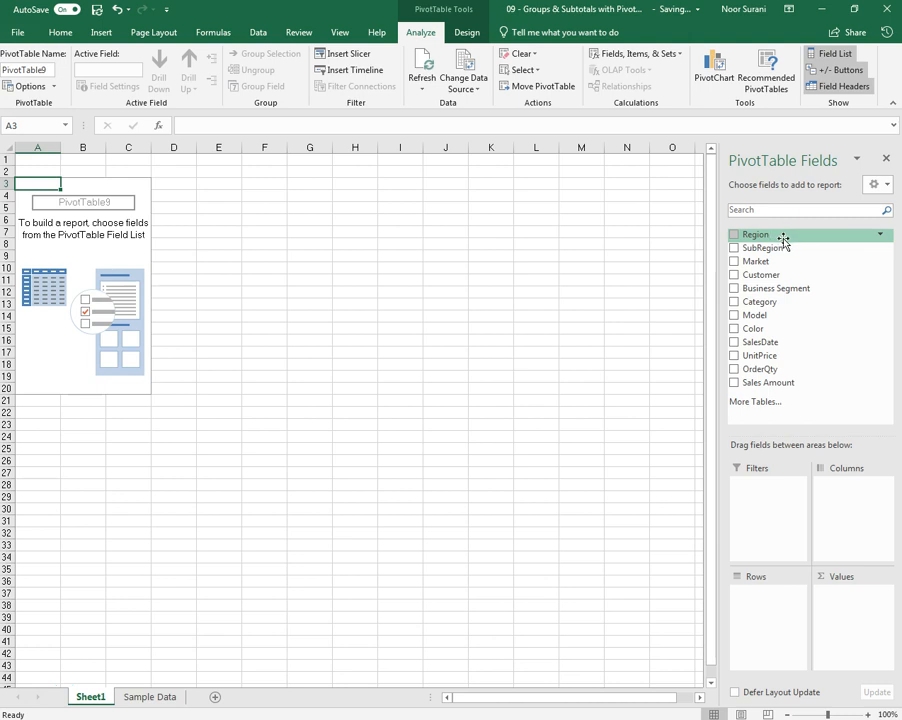
pyautogui.moveTo(784, 241); pyautogui.dragTo(773, 596)
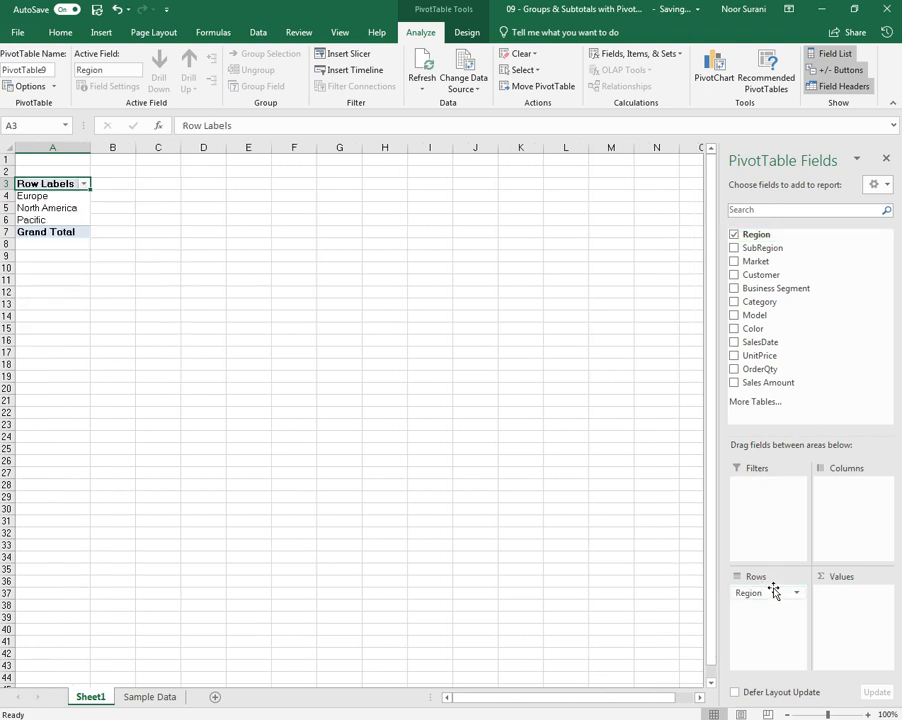
pyautogui.click(735, 249)
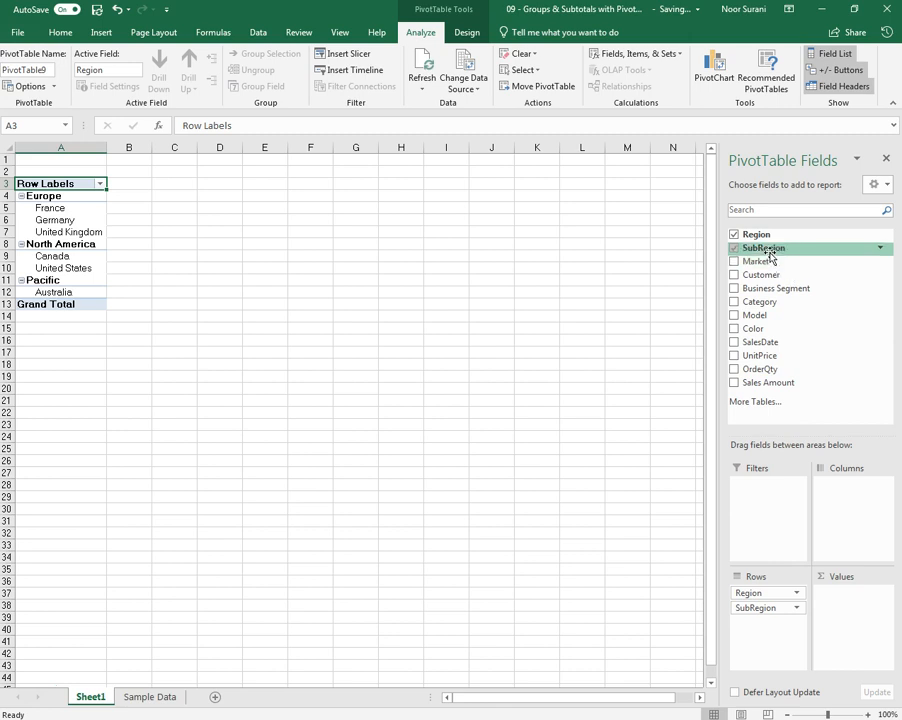
pyautogui.click(734, 383)
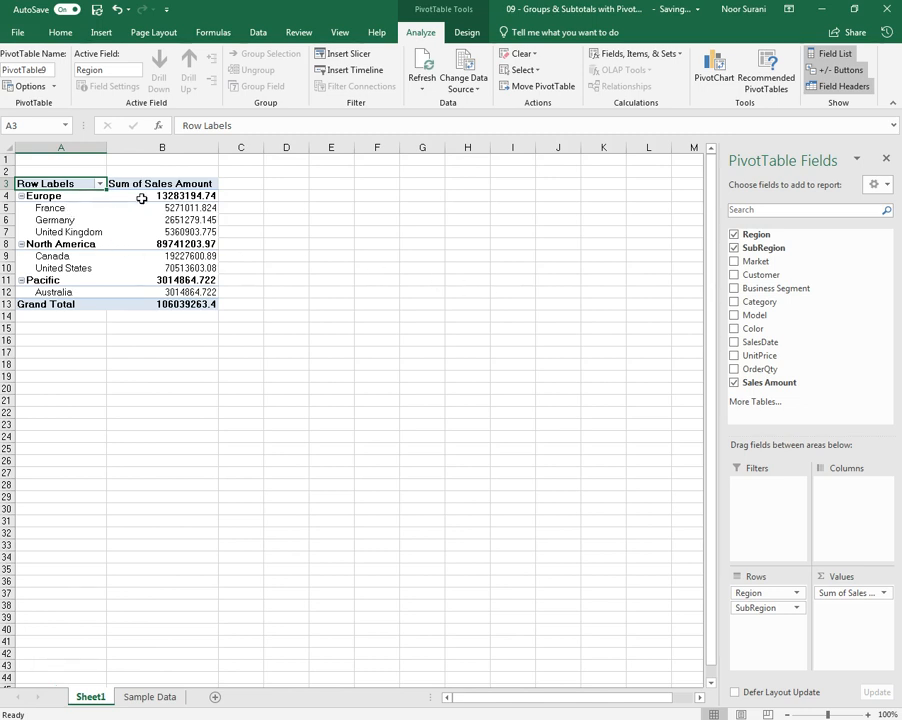
# Step: Examine the sales subtotals for Europe, North America and Pacific, and the grand total
pyautogui.click(180, 196)
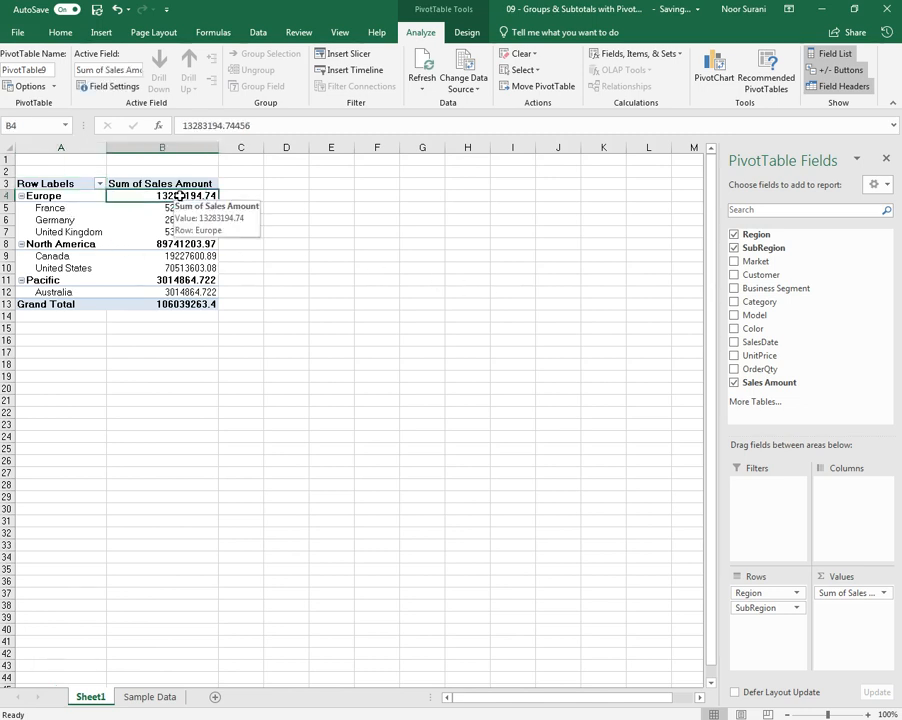
pyautogui.click(94, 244)
pyautogui.click(159, 244)
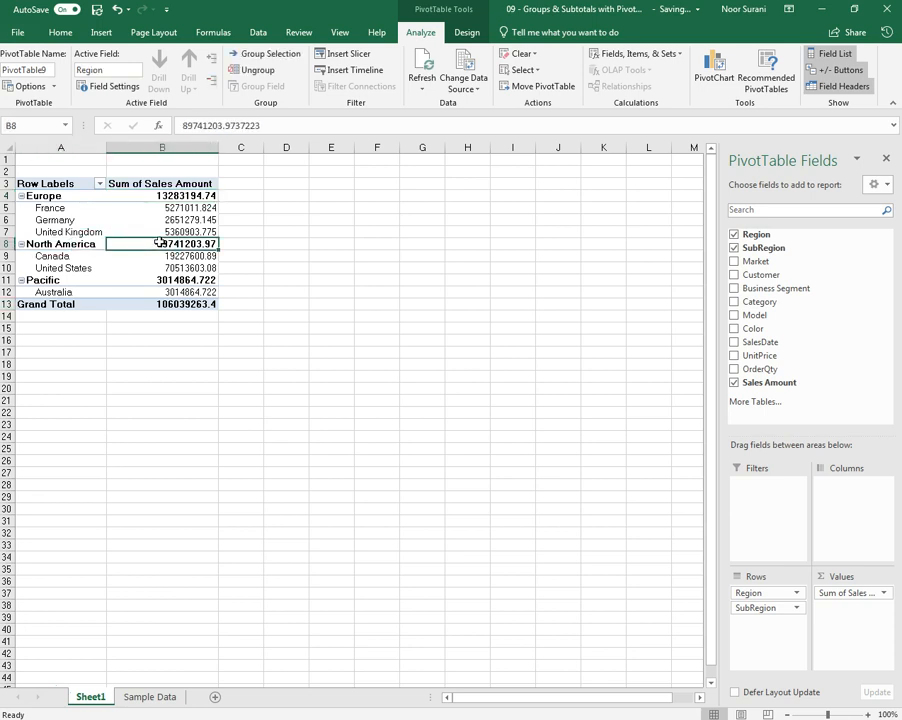
pyautogui.click(66, 280)
pyautogui.click(160, 280)
pyautogui.click(167, 302)
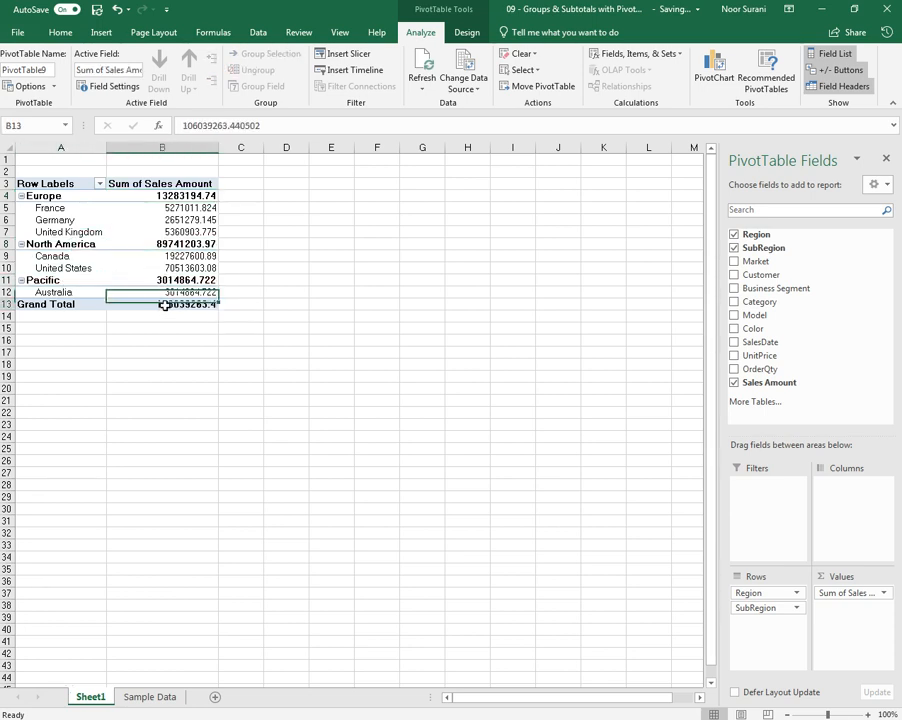
# Step: Collapse the Europe, North America and Pacific groups in the pivot table
pyautogui.click(21, 196)
pyautogui.click(21, 208)
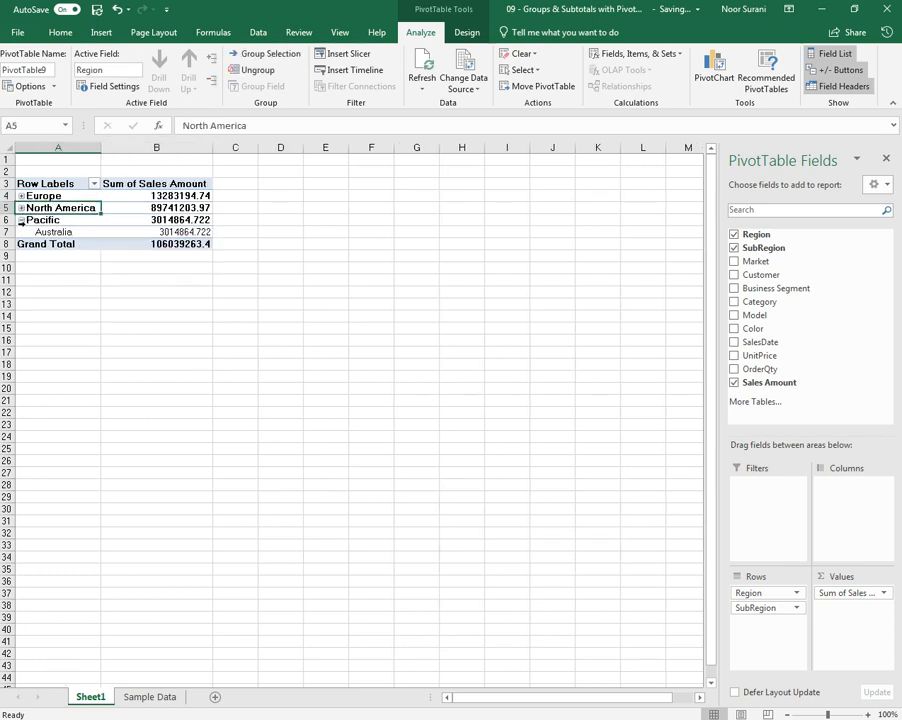
pyautogui.click(20, 220)
pyautogui.click(21, 220)
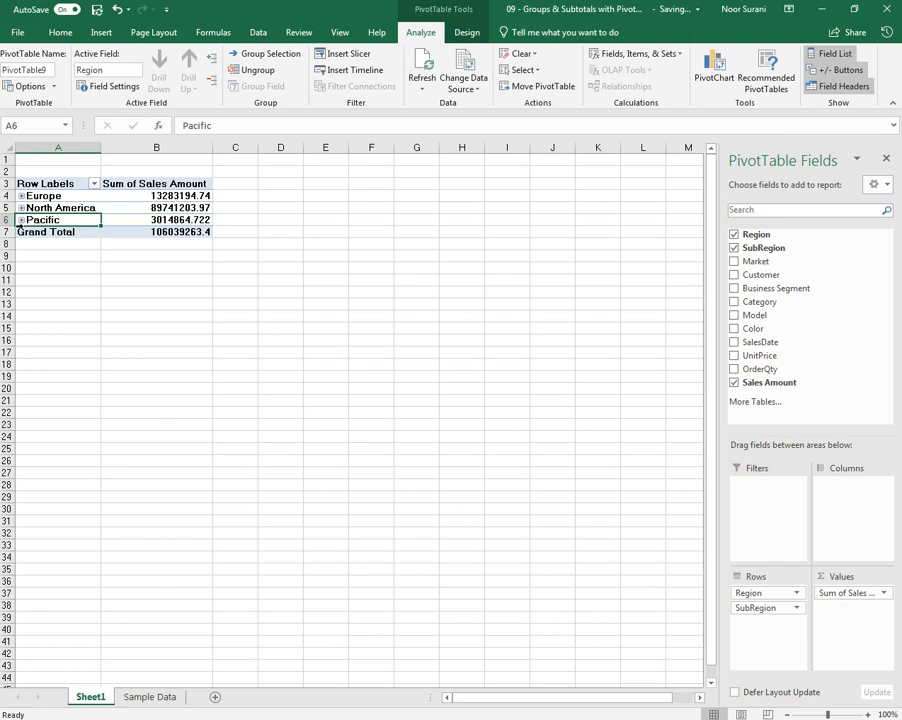
# Step: Expand the Pacific, North America and Europe groups to show their subregions again
pyautogui.click(20, 220)
pyautogui.click(21, 220)
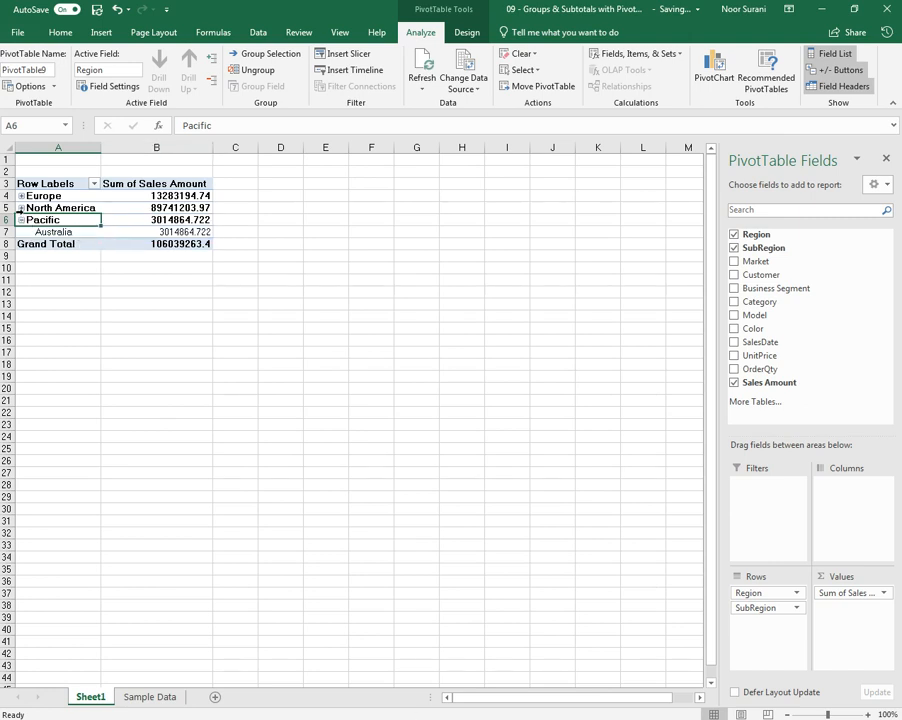
pyautogui.click(21, 208)
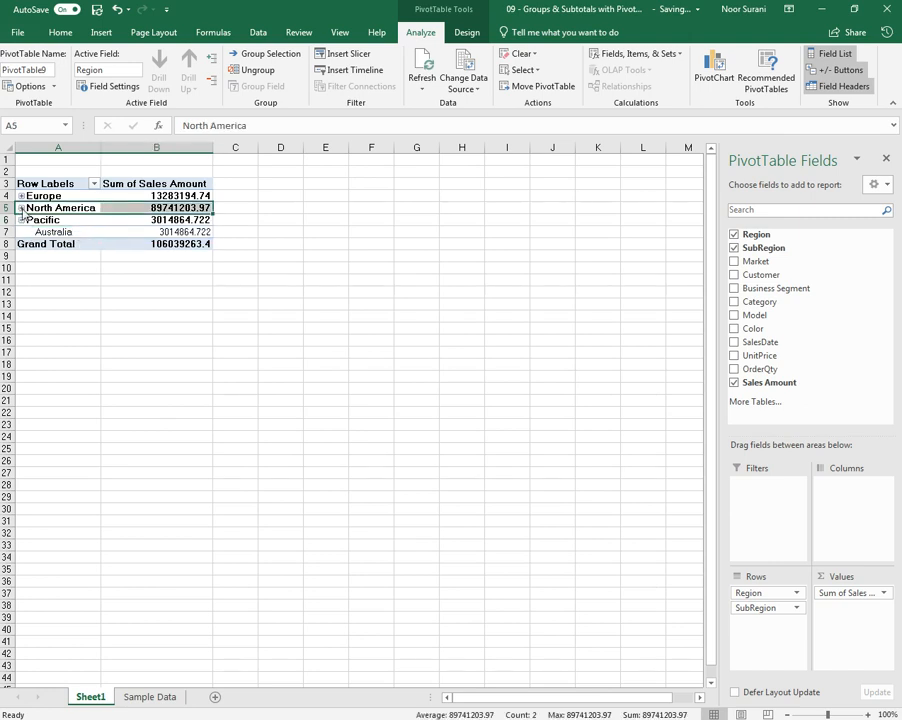
pyautogui.click(21, 208)
pyautogui.click(21, 196)
pyautogui.click(175, 208)
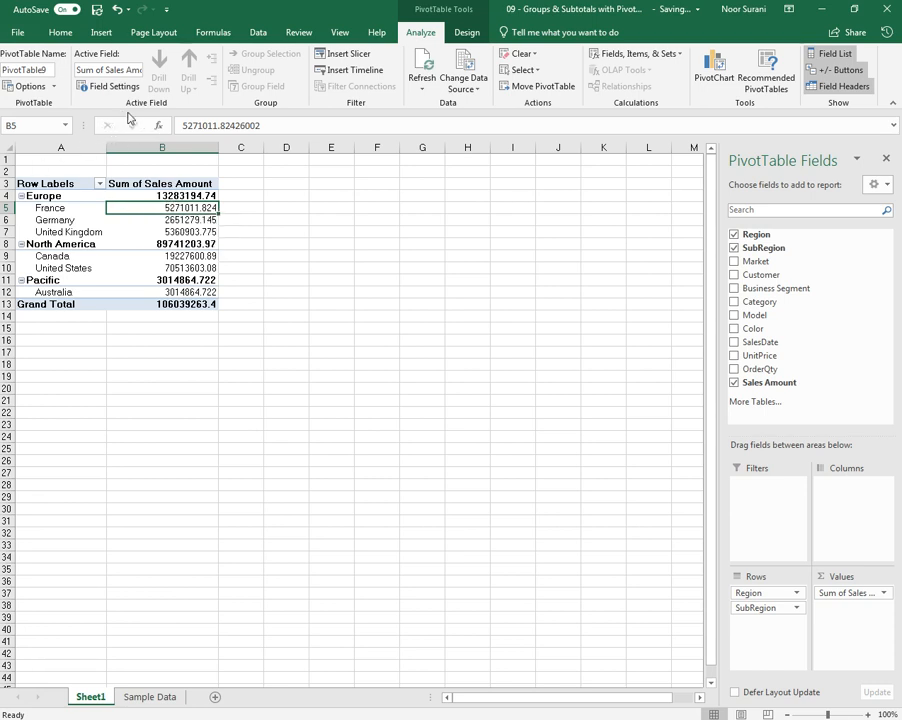
# Step: Set the pivot table's subtotals to Do Not Show Subtotals
pyautogui.click(465, 34)
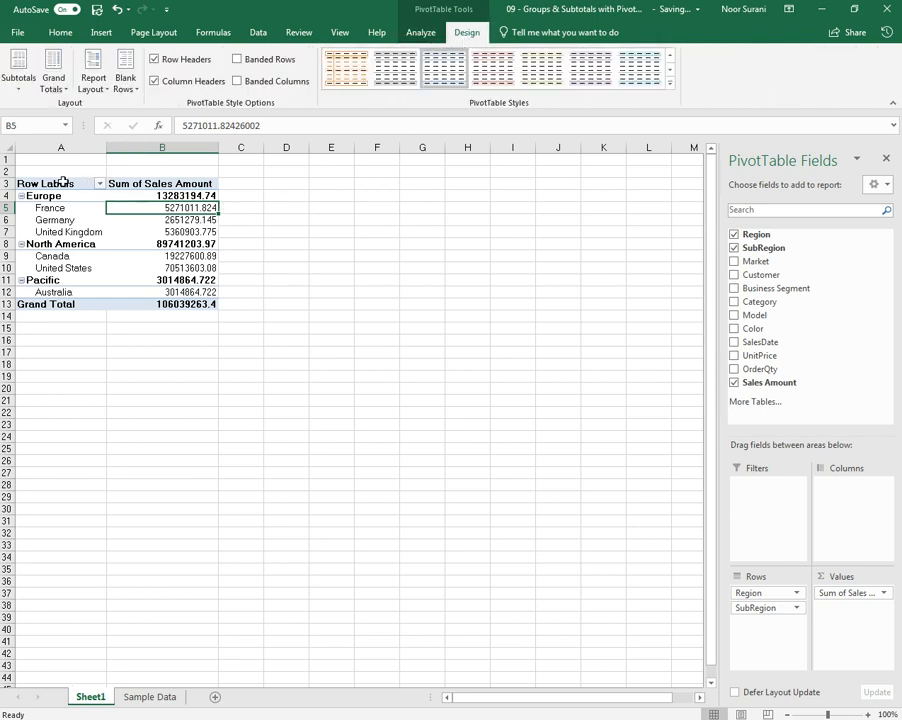
pyautogui.click(19, 90)
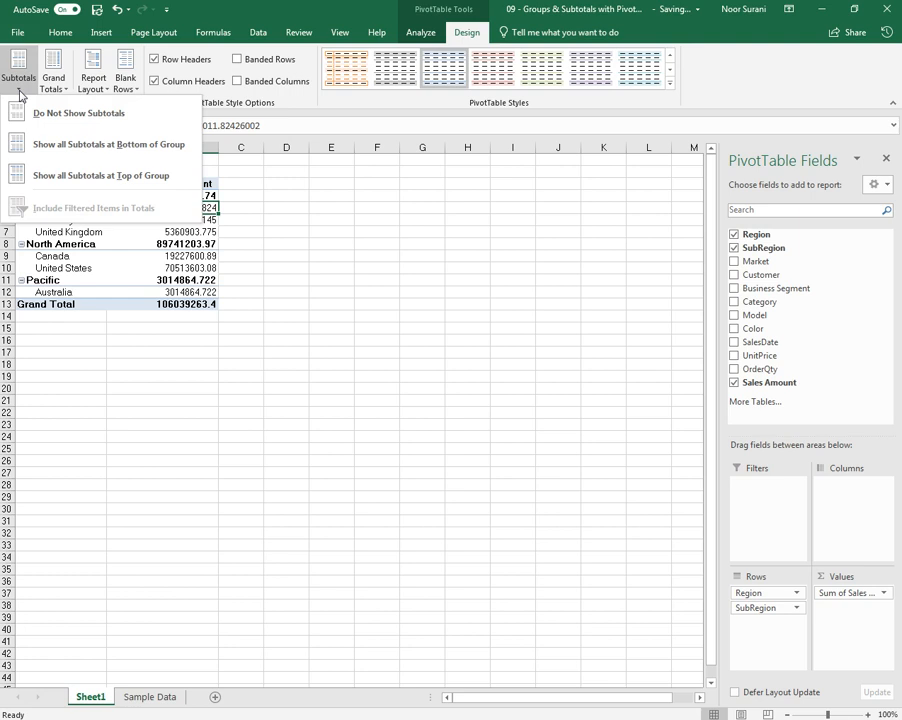
pyautogui.click(59, 82)
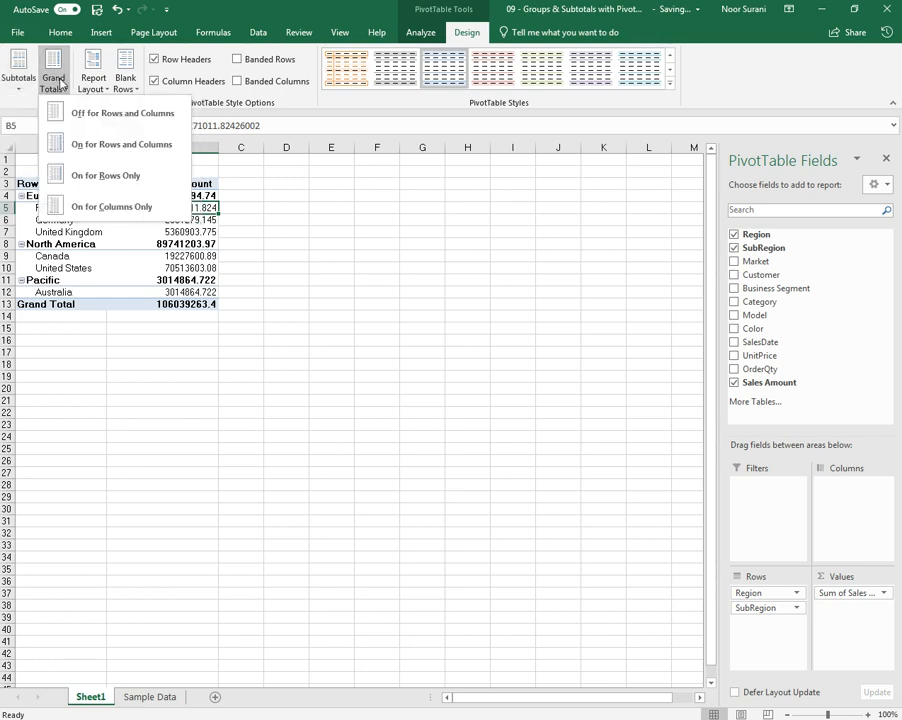
pyautogui.click(17, 85)
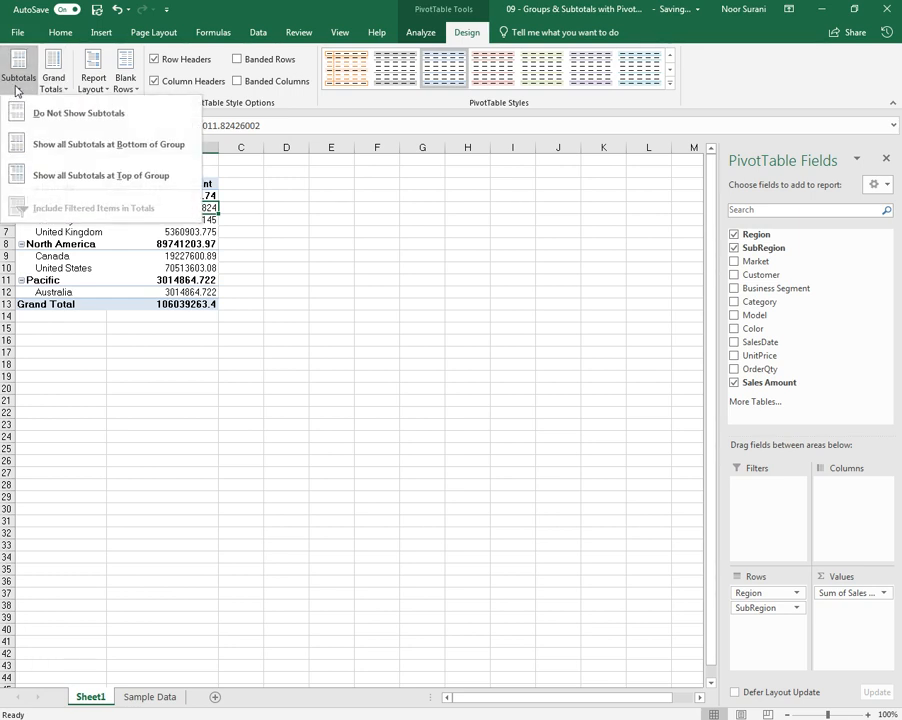
pyautogui.click(105, 118)
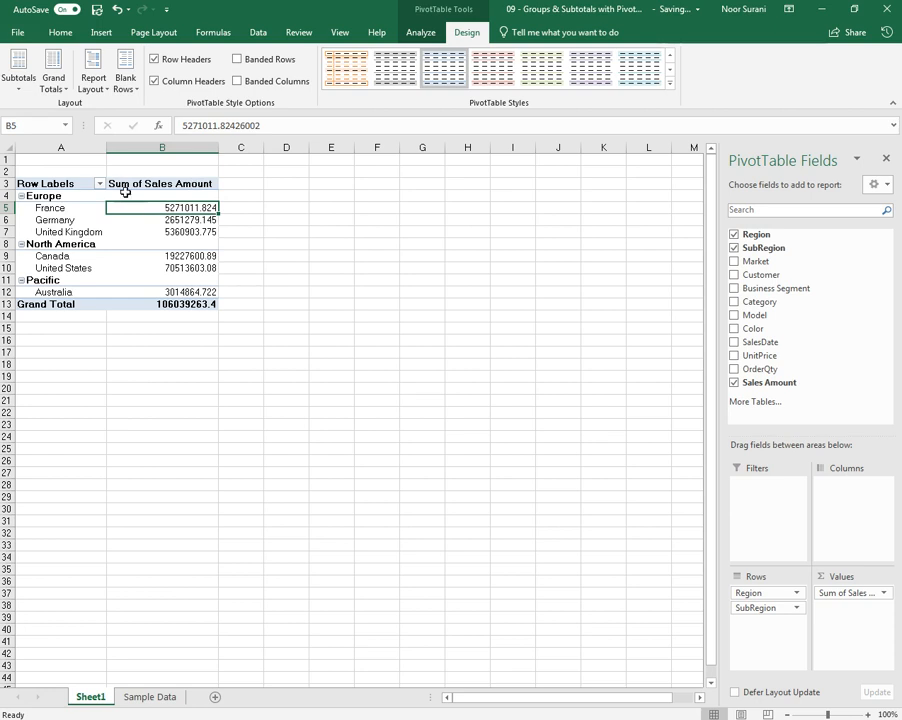
# Step: Show all subtotals at the bottom of each group, and move them back to the top of the group
pyautogui.click(18, 68)
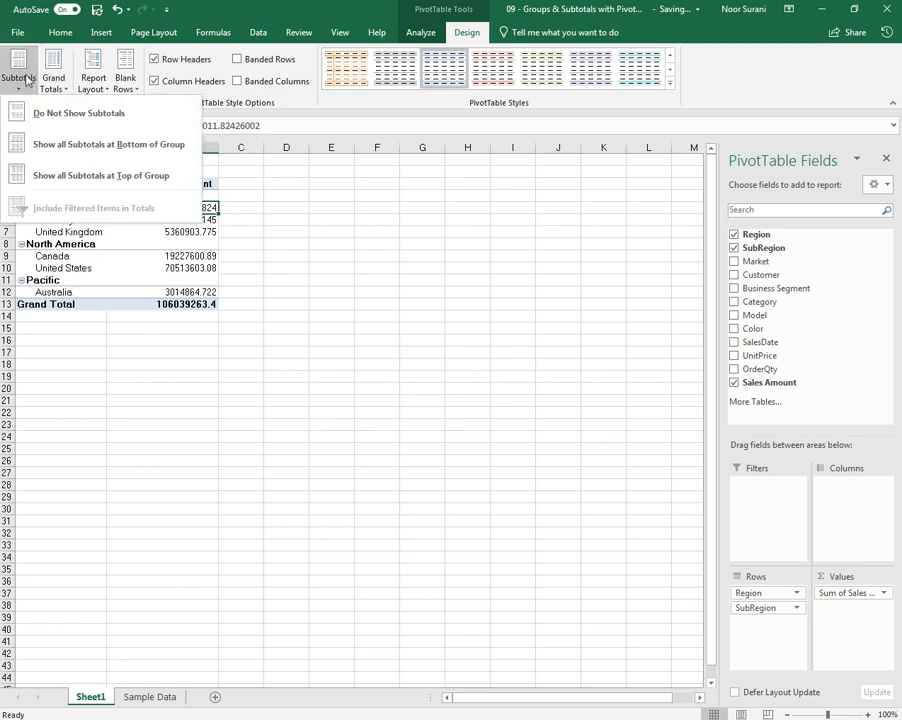
pyautogui.click(90, 150)
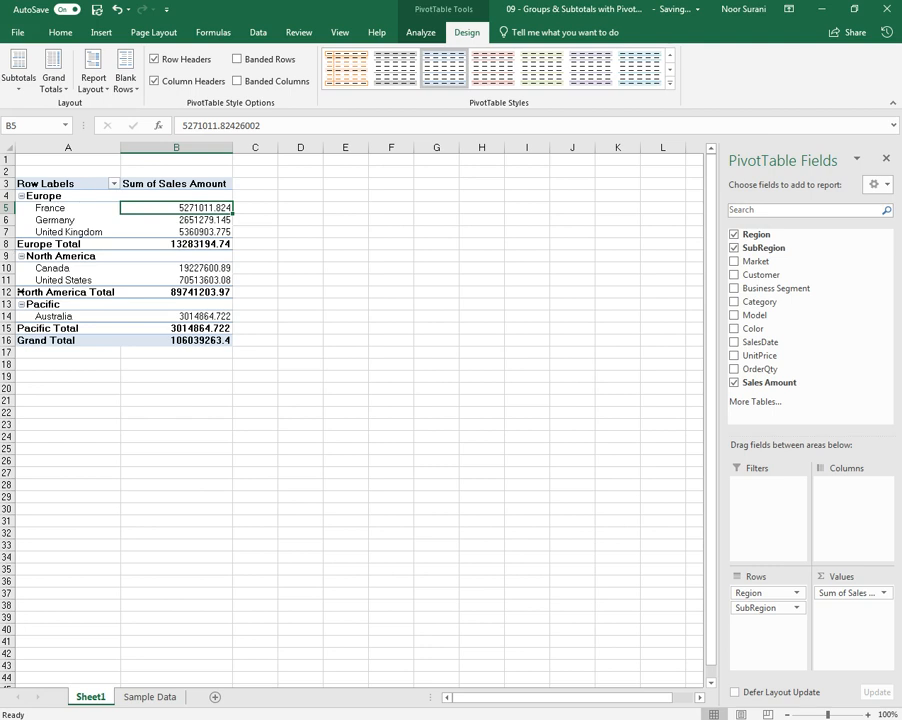
pyautogui.click(20, 68)
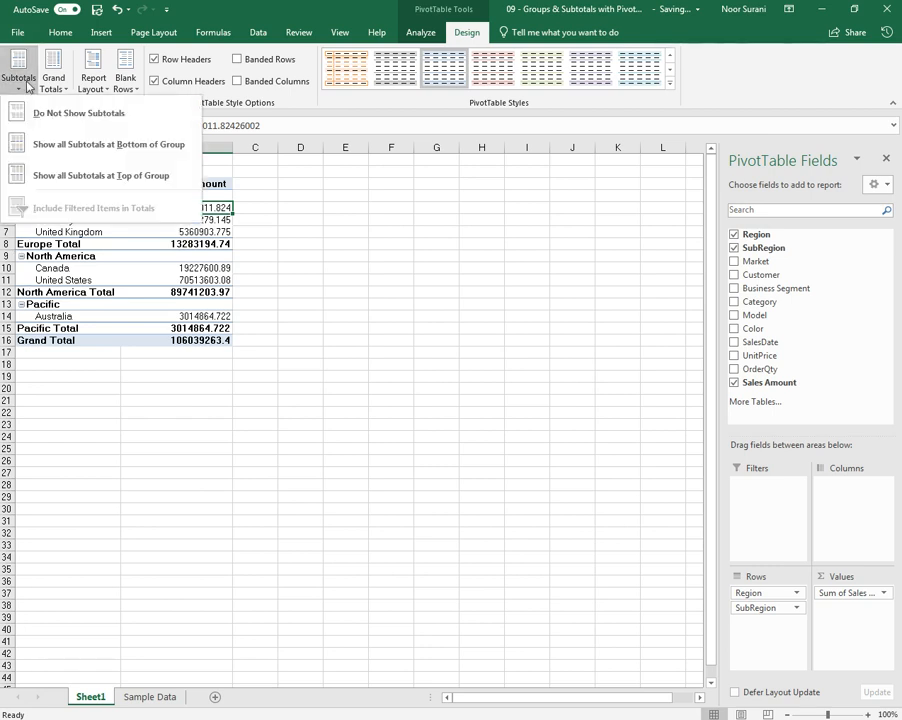
pyautogui.click(156, 182)
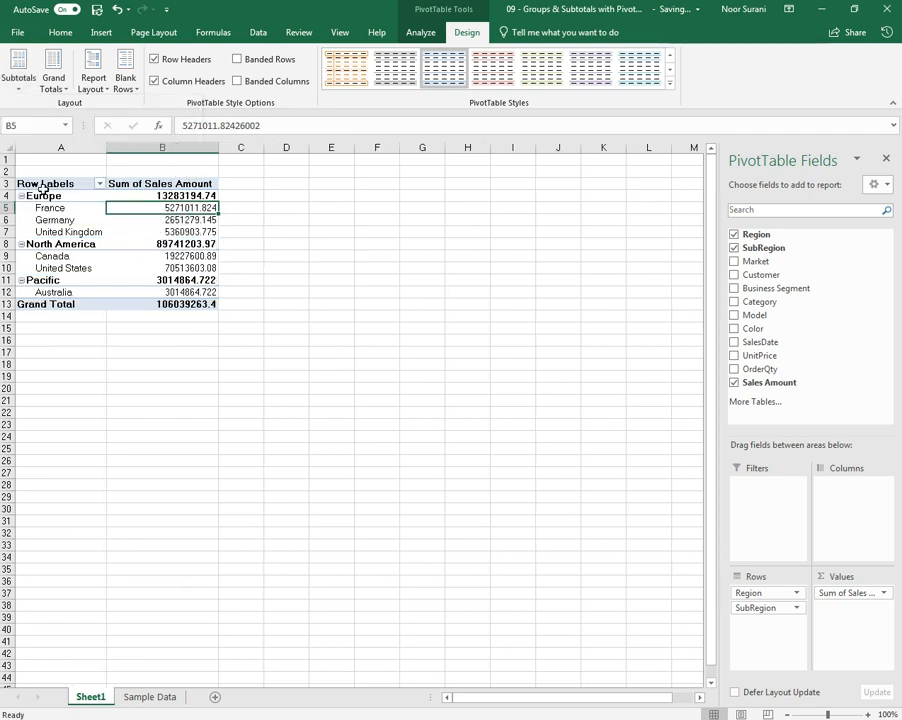
# Step: Switch the grand totals off for rows and columns, and turn them on again for both
pyautogui.click(52, 84)
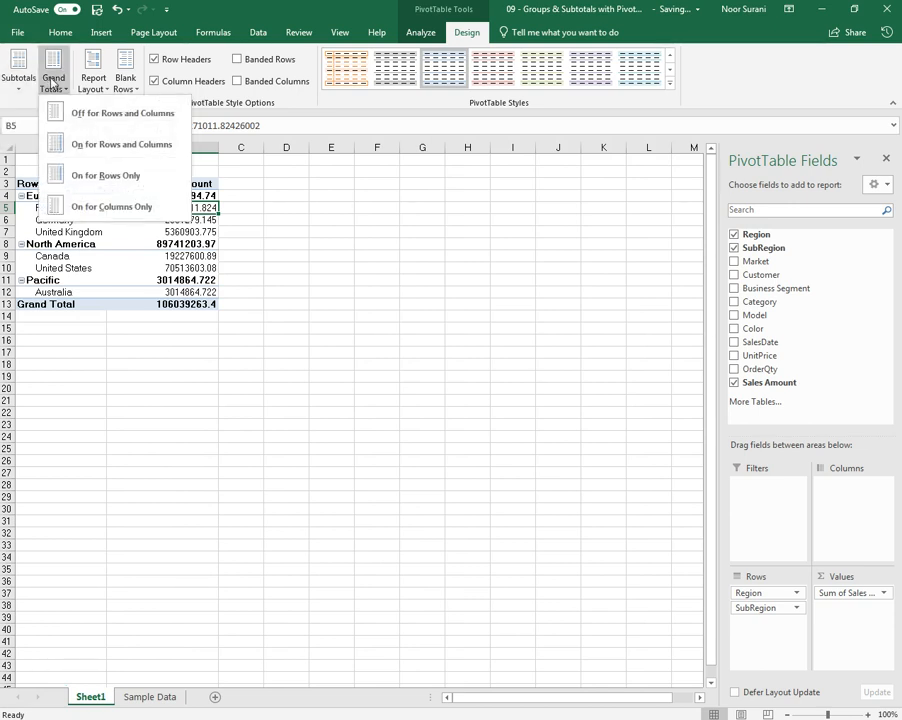
pyautogui.click(143, 115)
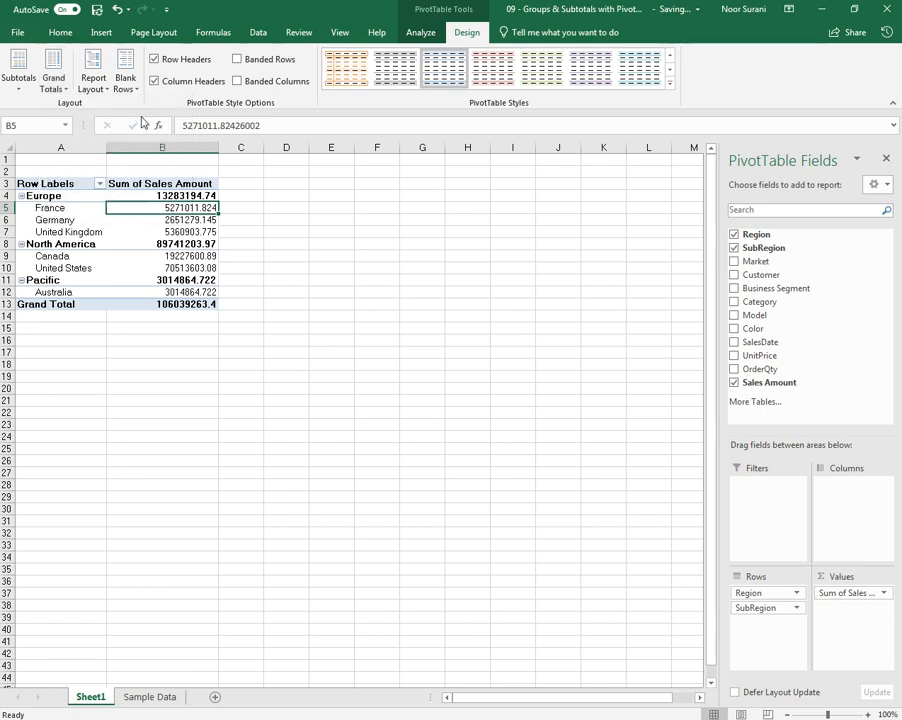
pyautogui.click(52, 80)
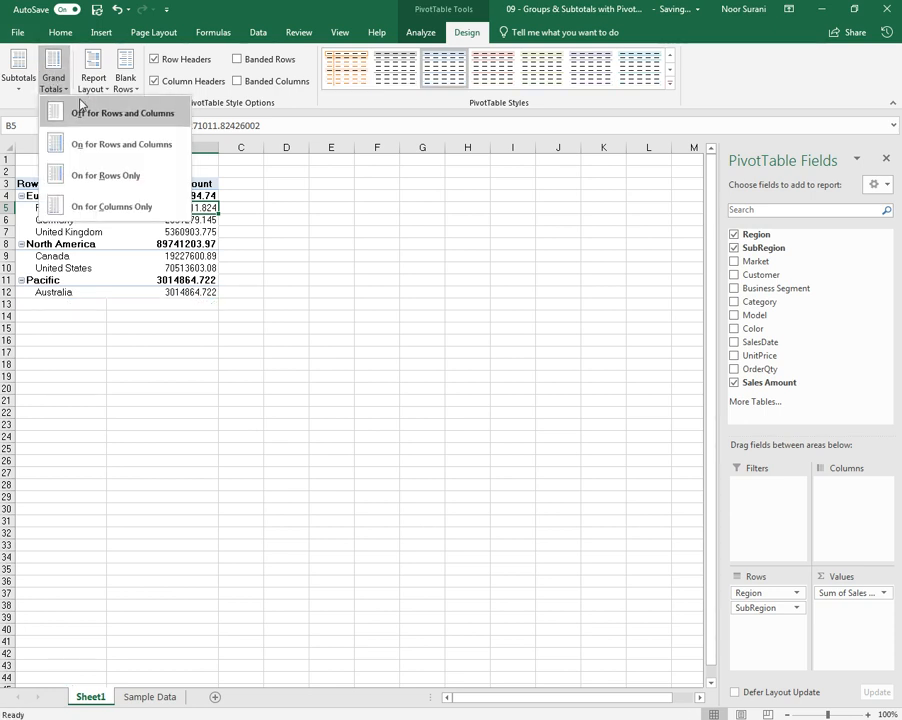
pyautogui.click(146, 156)
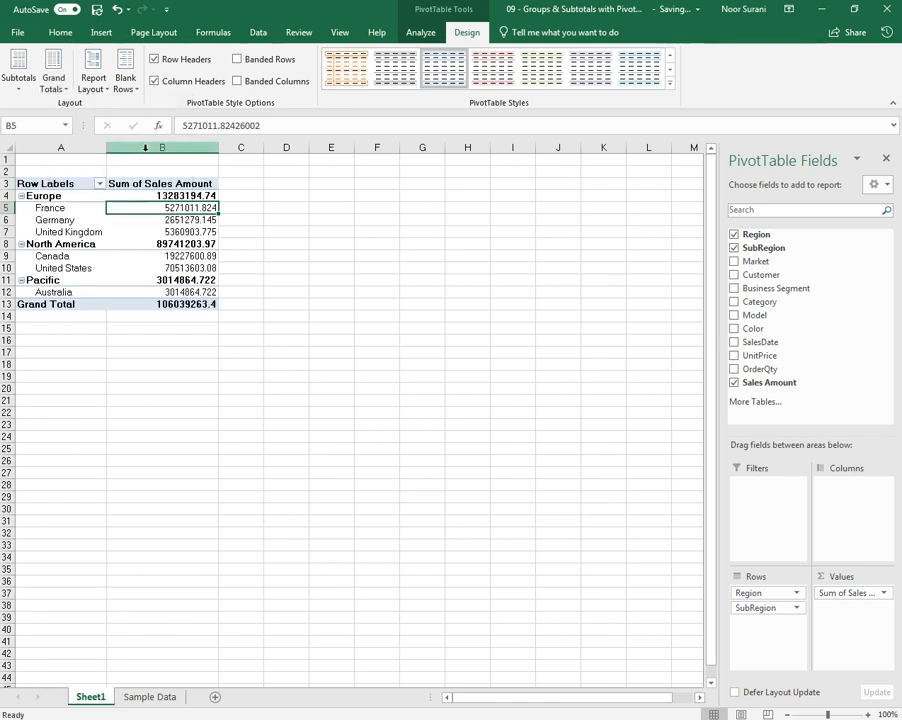
# Step: Add the Business Segment field to the columns of the pivot table
pyautogui.click(53, 88)
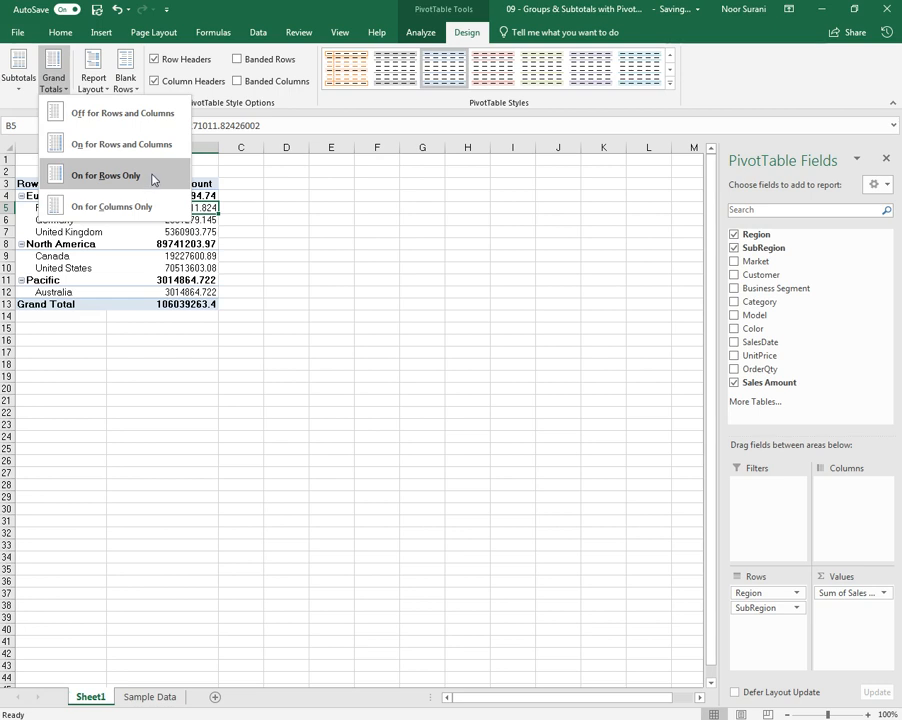
pyautogui.click(157, 280)
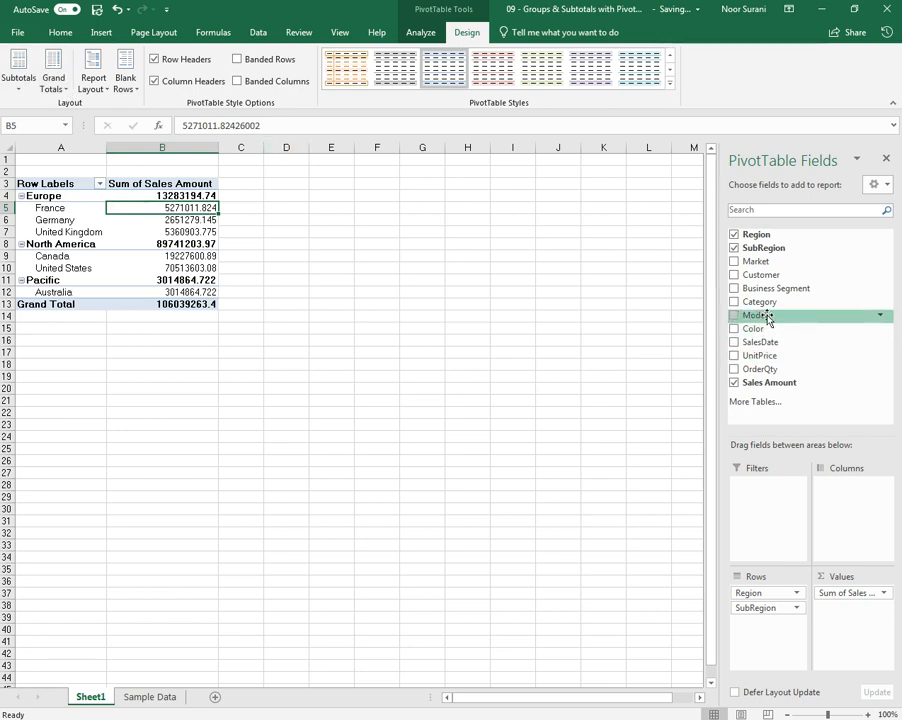
pyautogui.moveTo(780, 291); pyautogui.dragTo(845, 495)
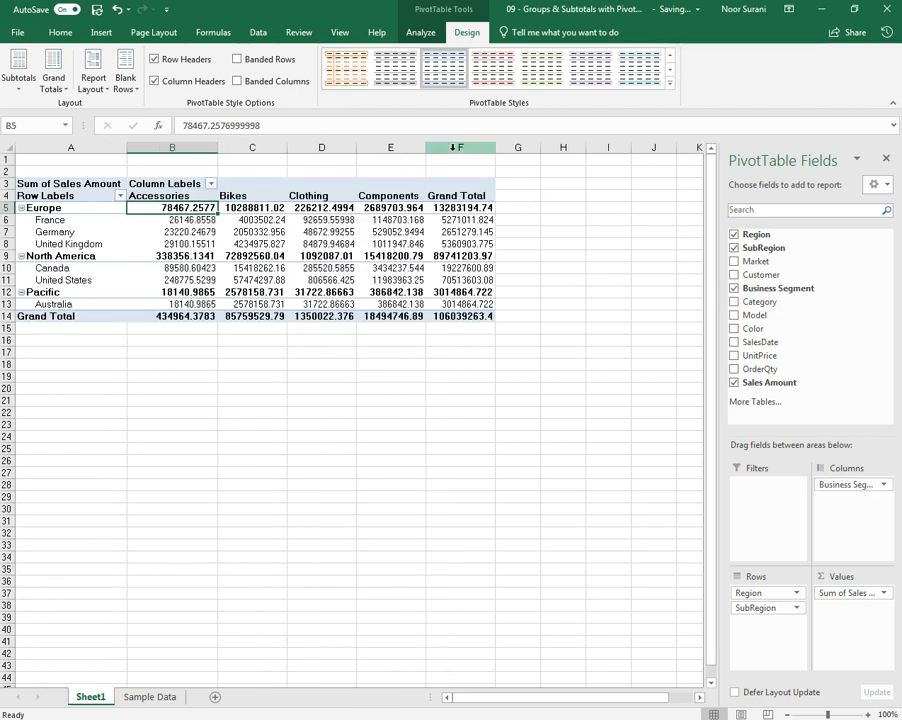
# Step: Examine the Grand Total column and the Grand Total row of the pivot table
pyautogui.click(446, 190)
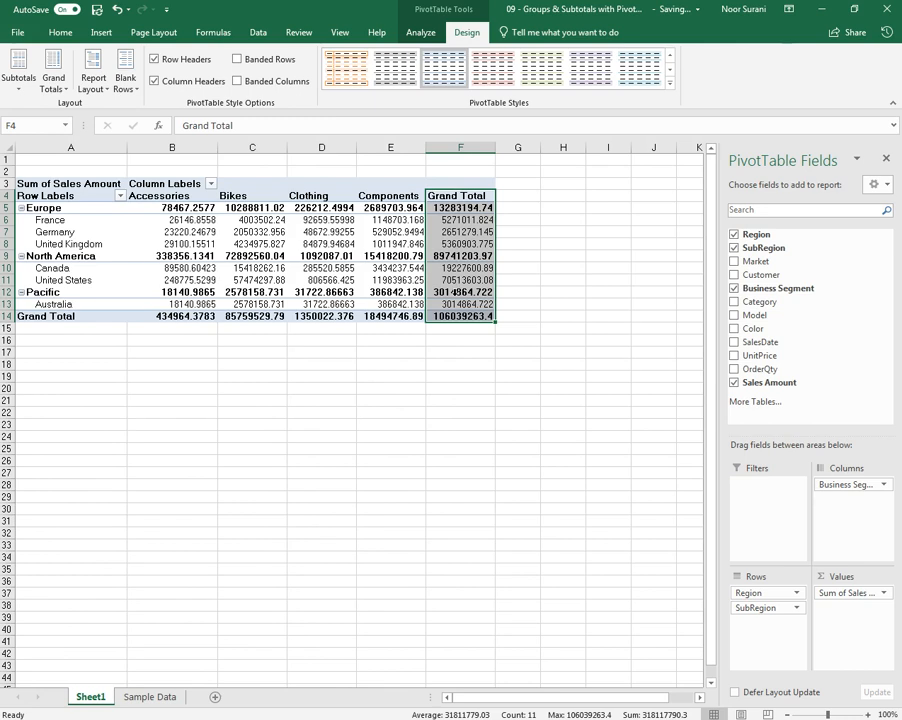
pyautogui.click(18, 315)
pyautogui.click(290, 256)
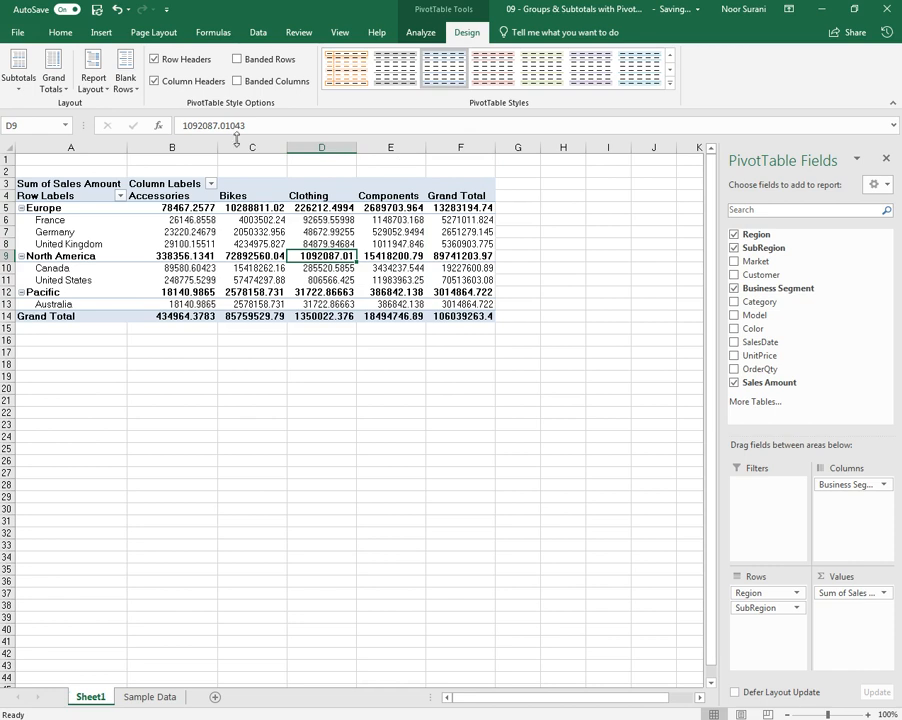
# Step: Show grand totals for columns only, and switch them to rows only
pyautogui.click(55, 80)
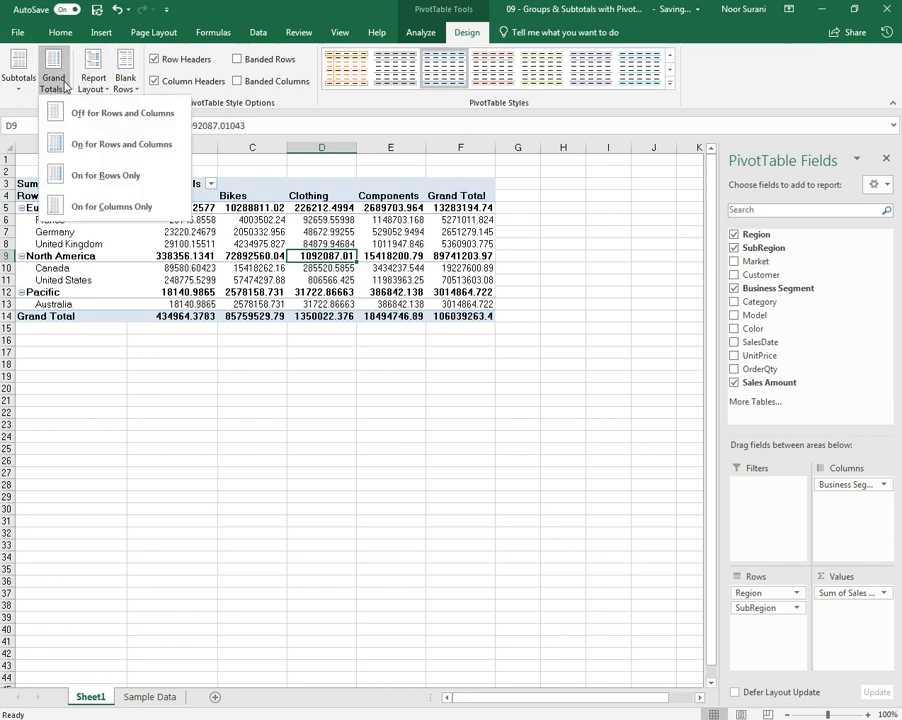
pyautogui.click(115, 207)
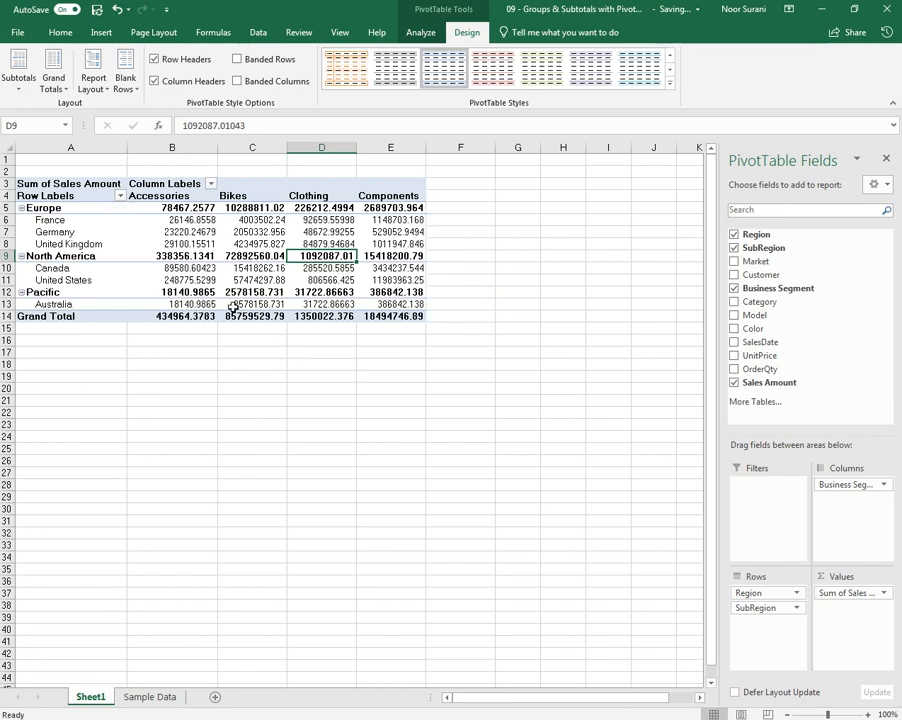
pyautogui.click(53, 75)
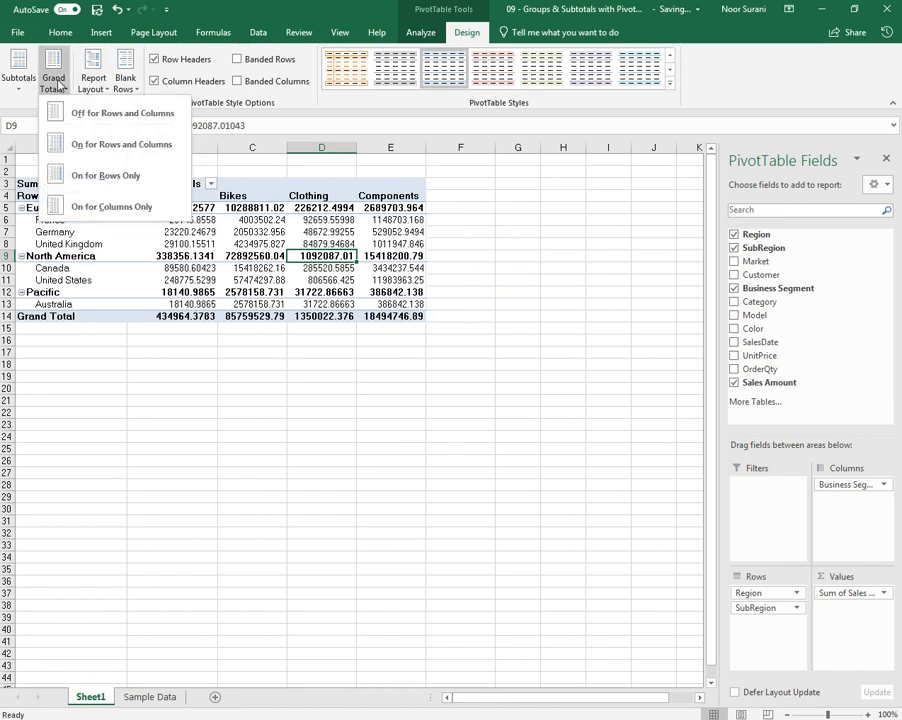
pyautogui.click(109, 177)
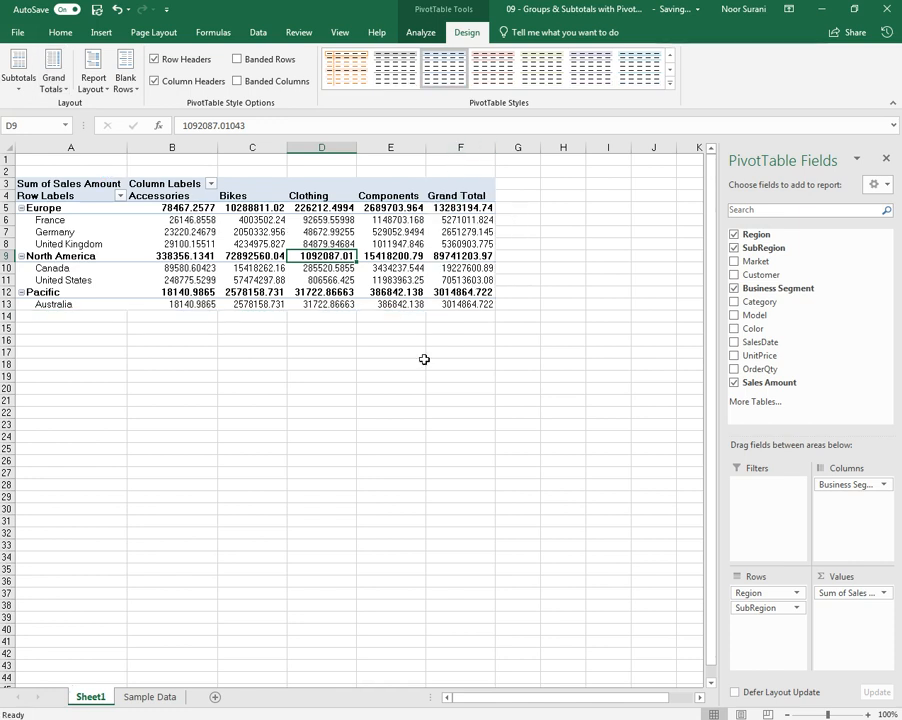
# Step: Turn the pivot table's grand totals on for both rows and columns
pyautogui.click(57, 85)
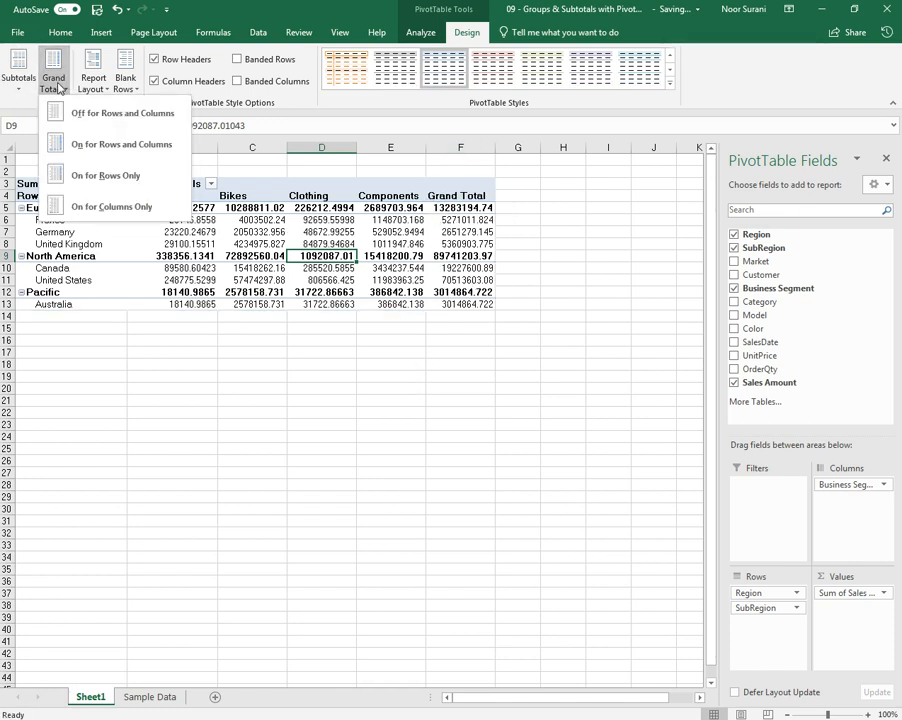
pyautogui.click(90, 145)
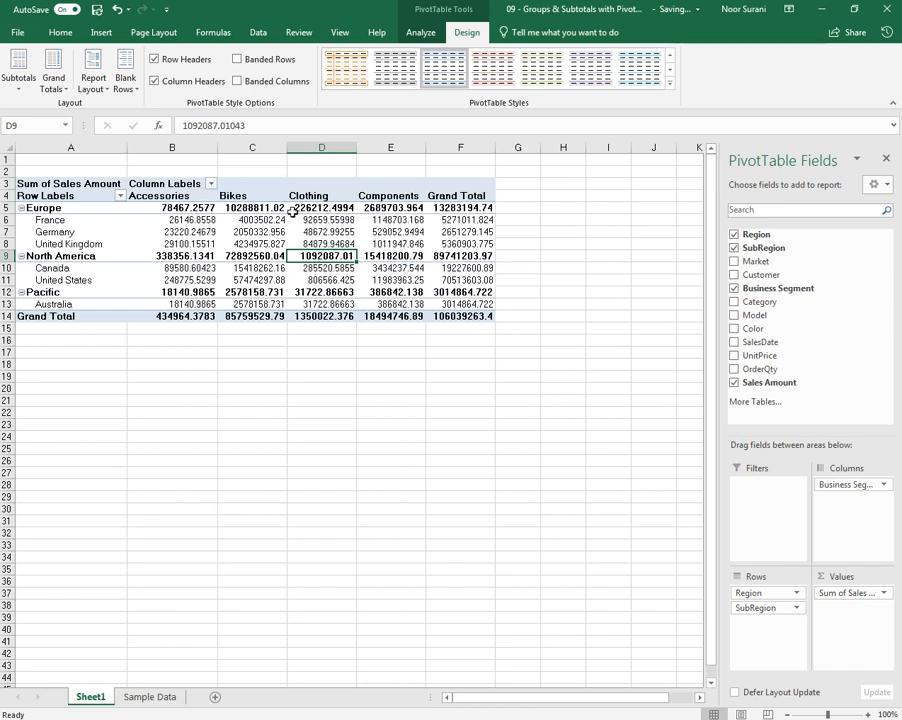
# Step: Group the Accessories and Clothing column labels of the pivot table together
pyautogui.click(175, 197)
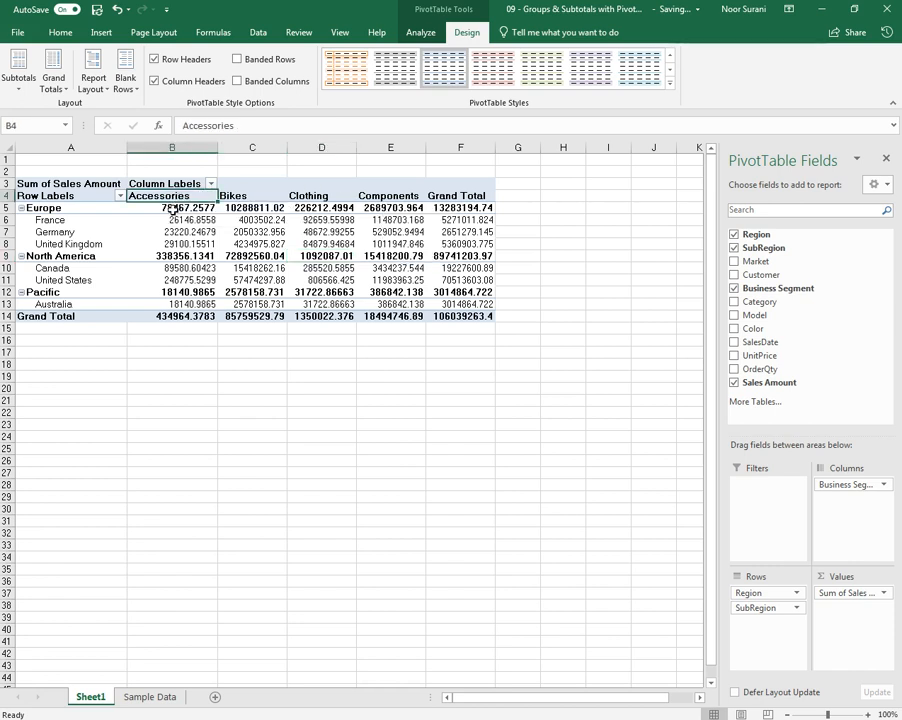
pyautogui.keyDown('ctrl'); pyautogui.click(314, 197); pyautogui.keyUp('ctrl')
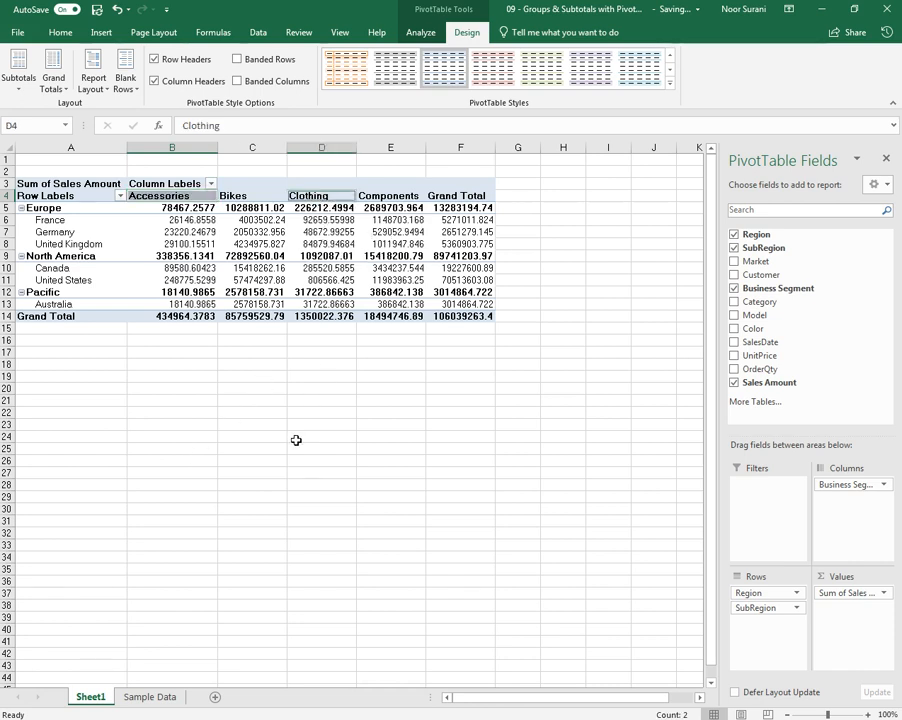
pyautogui.rightClick(313, 198)
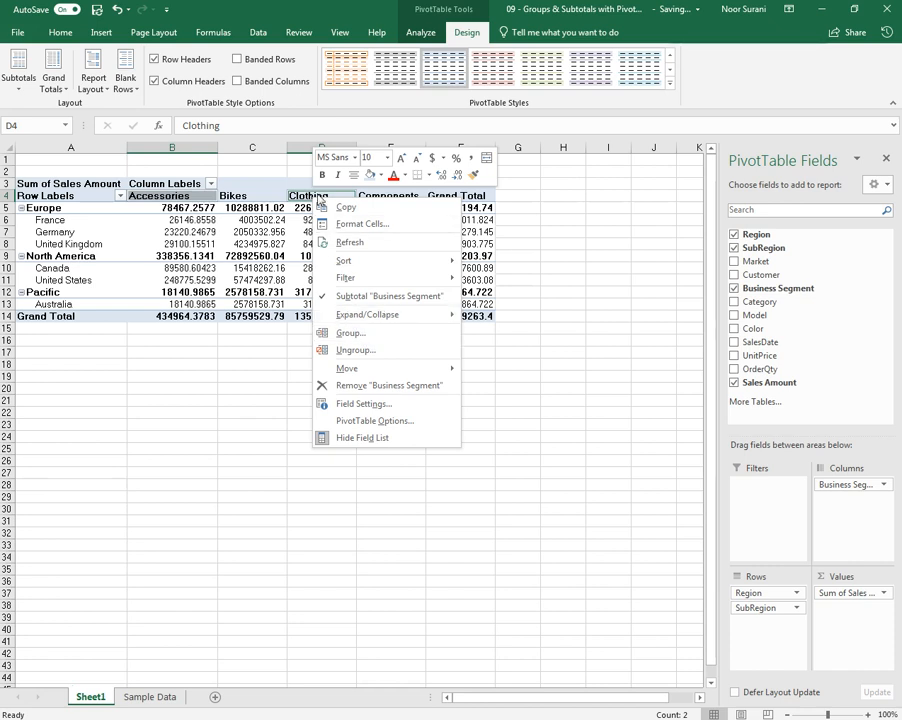
pyautogui.click(358, 333)
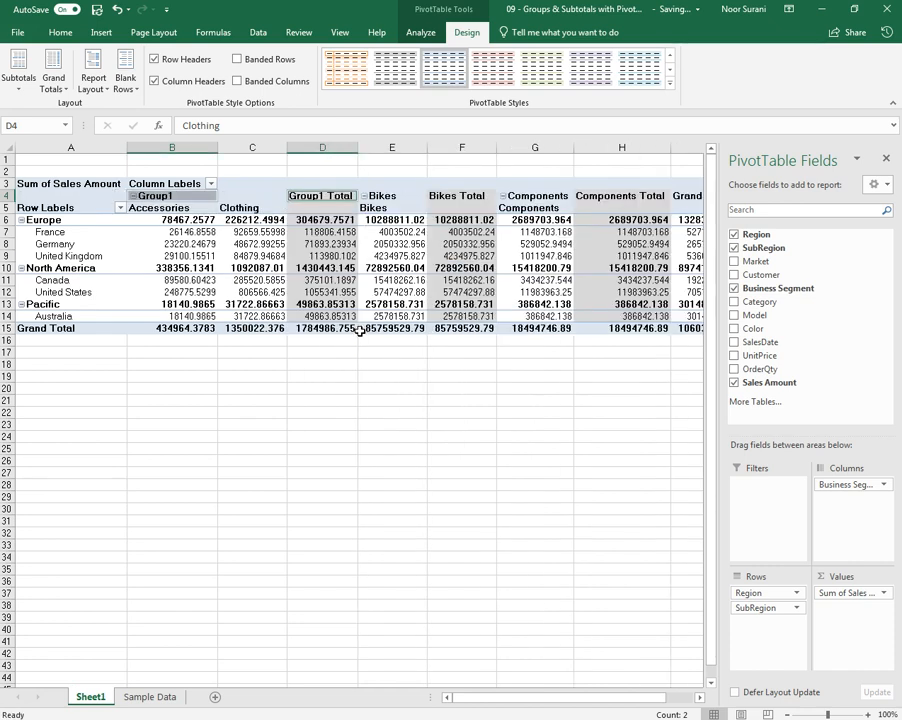
pyautogui.click(165, 245)
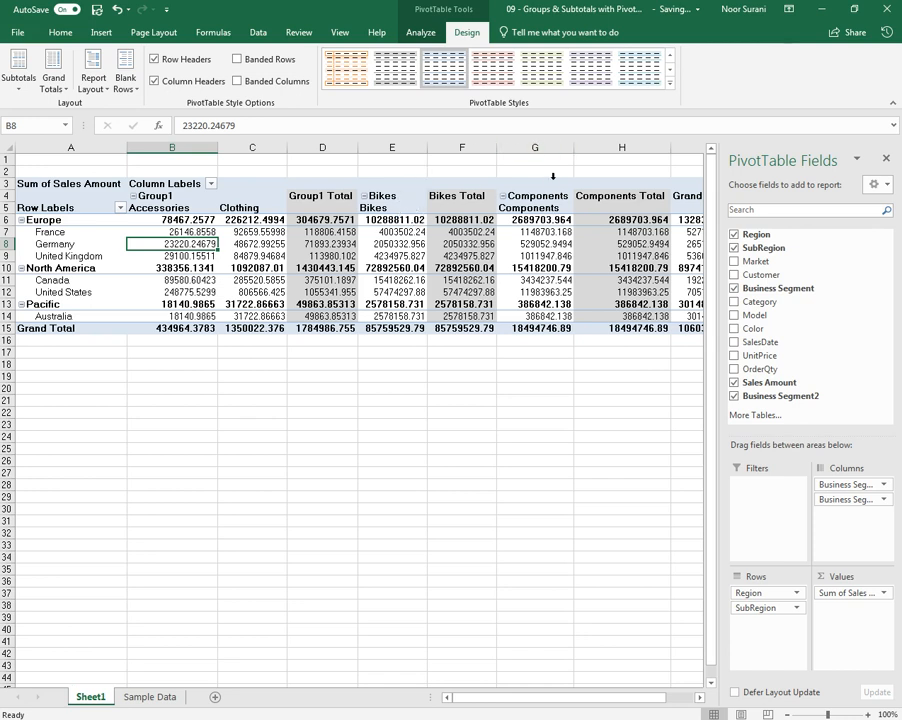
# Step: Group the Bikes and Components column labels into a second group
pyautogui.click(392, 208)
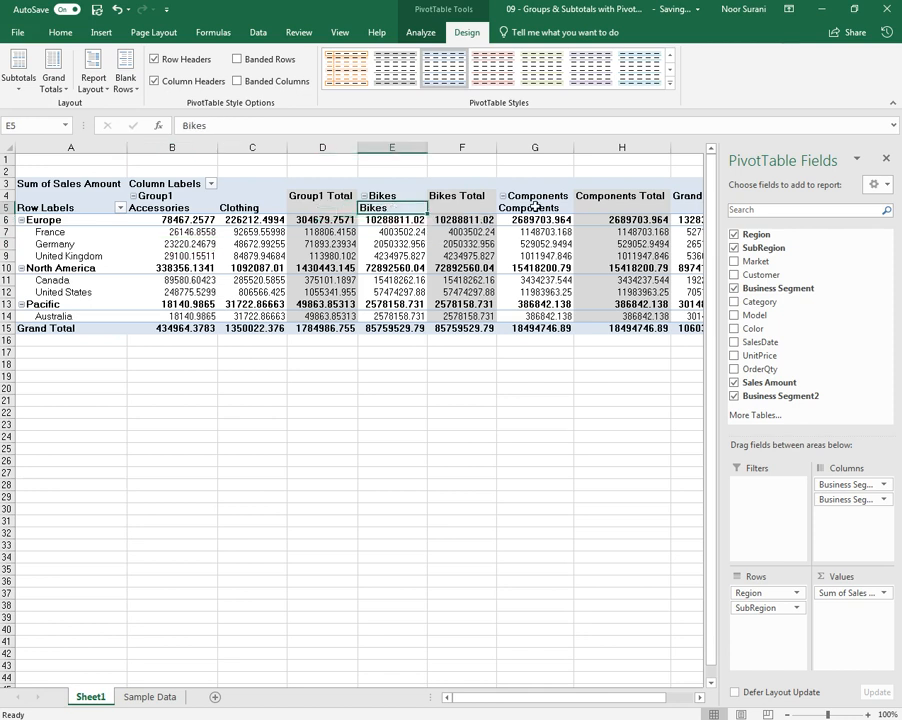
pyautogui.keyDown('ctrl'); pyautogui.click(535, 207); pyautogui.keyUp('ctrl')
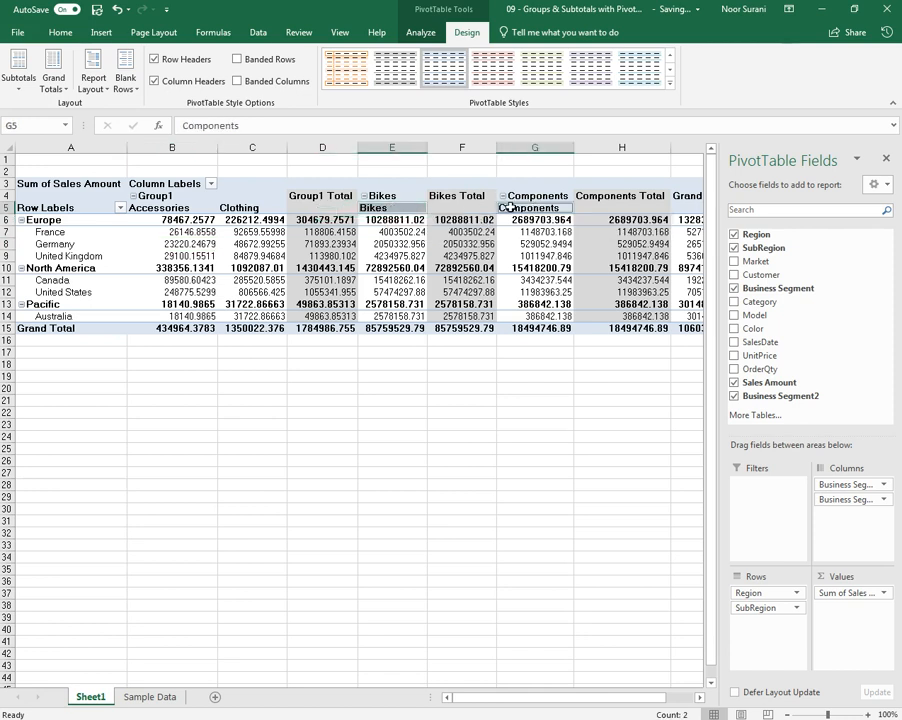
pyautogui.rightClick(510, 207)
pyautogui.click(540, 341)
pyautogui.click(190, 280)
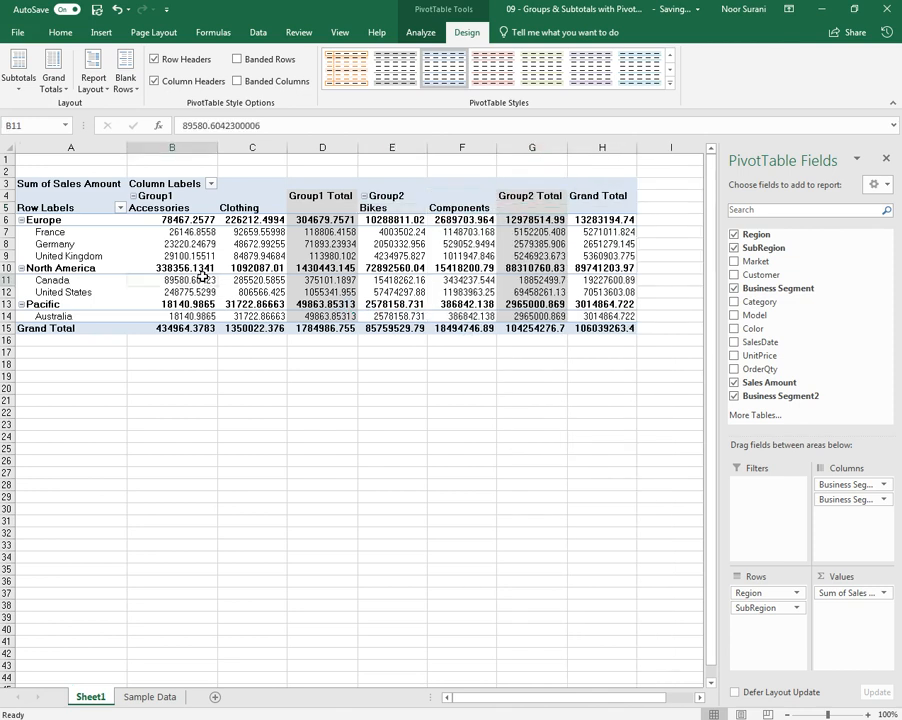
# Step: Rename the column group containing Accessories and Clothing as Business Line 1
pyautogui.click(156, 196)
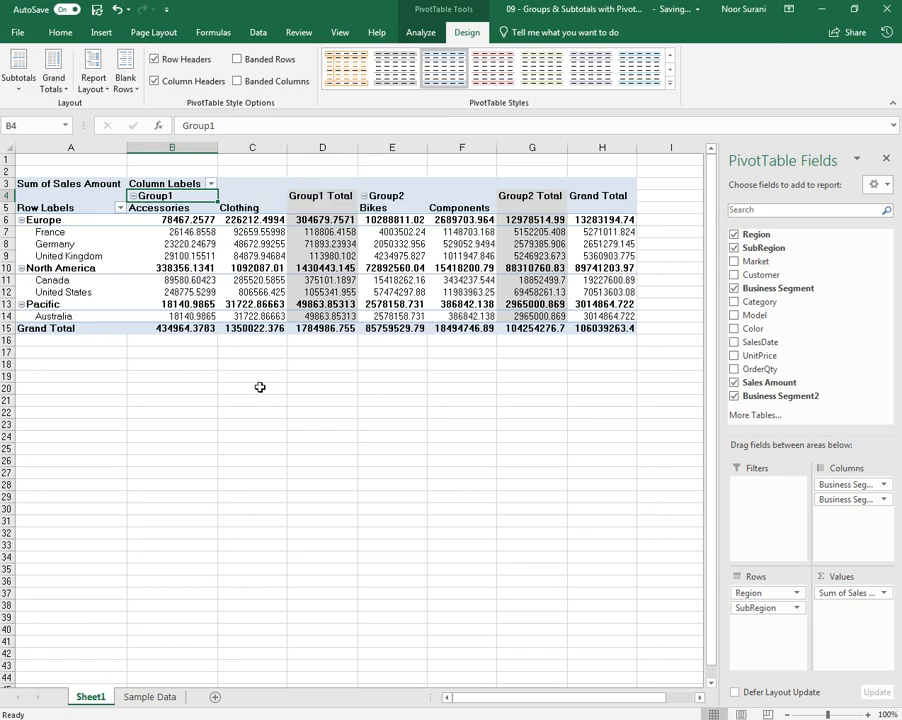
pyautogui.write('Busines')
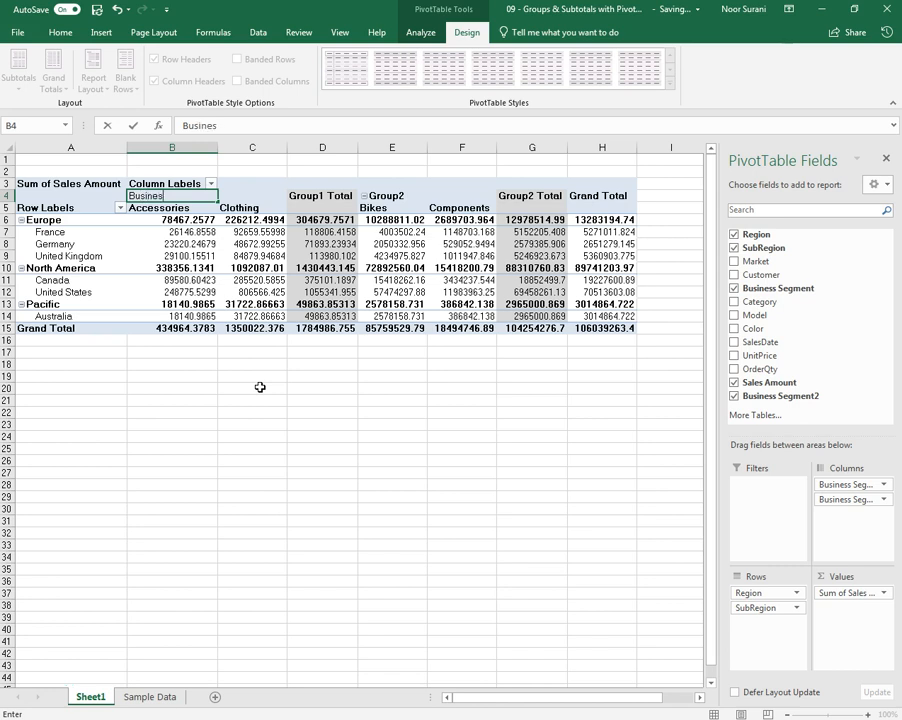
pyautogui.write('s Line 1')
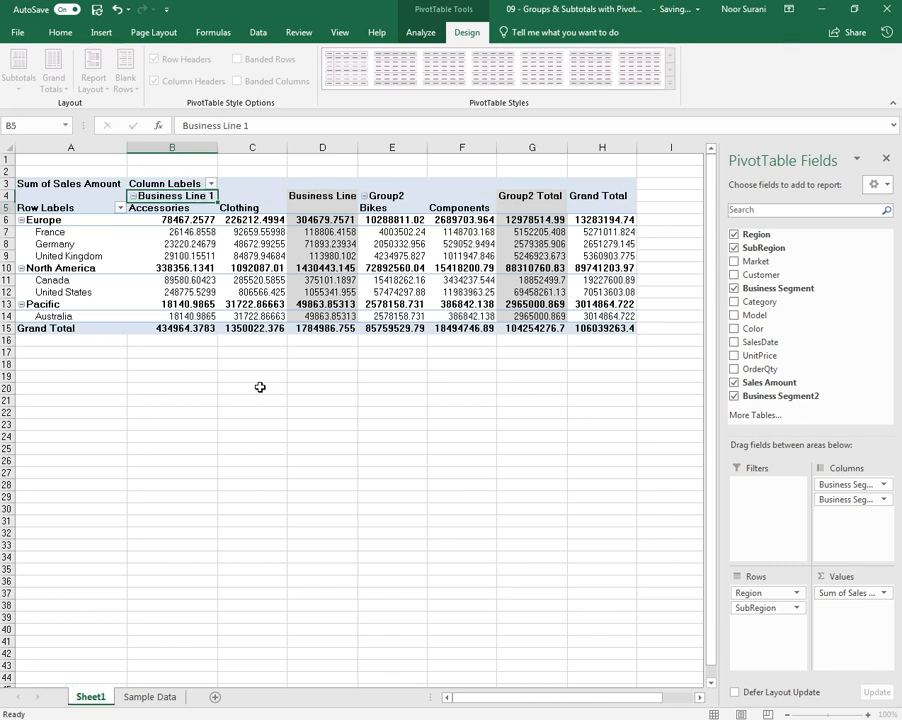
pyautogui.hotkey('ctrl', 'Return')
# Step: Rename the column group containing Bikes and Components as Business Line 2
pyautogui.press('Right')
pyautogui.press('Right')
pyautogui.press('Right')
pyautogui.press('Right')
pyautogui.press('Left')
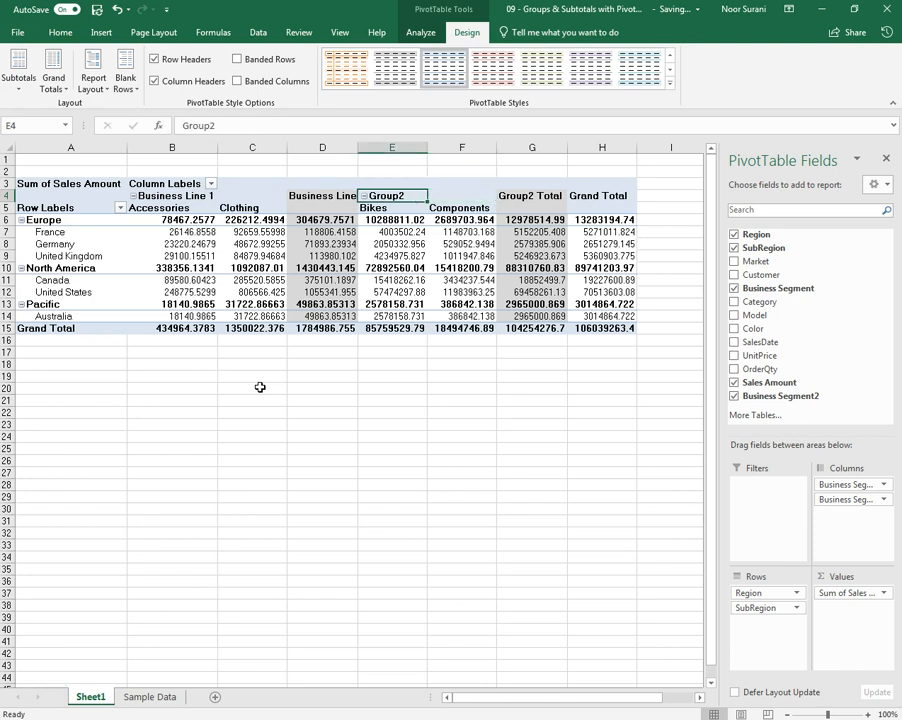
pyautogui.write('Business Line 2')
pyautogui.press('Return')
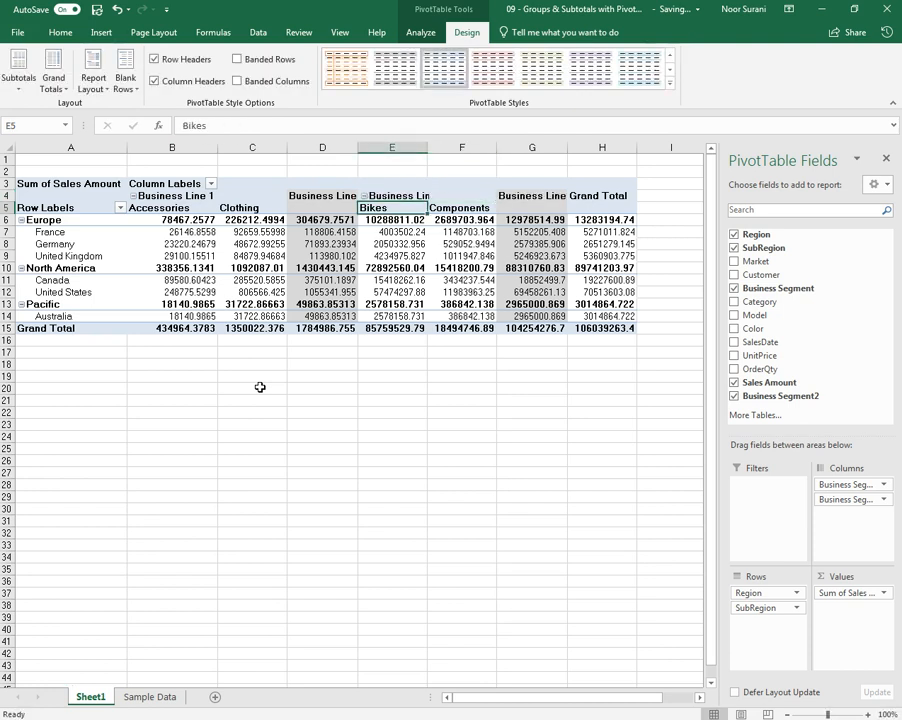
pyautogui.click(455, 197)
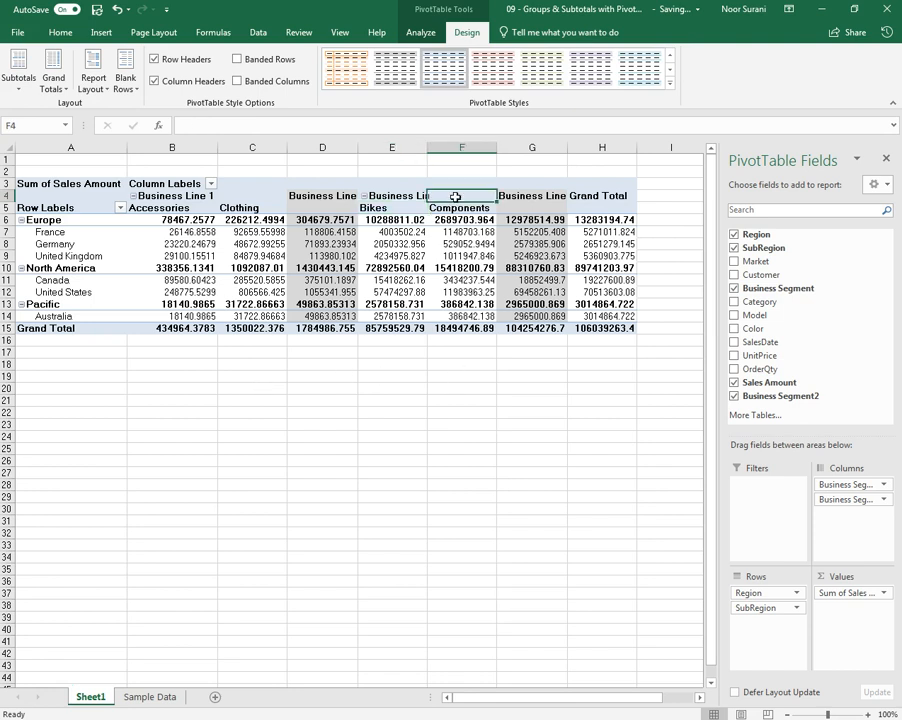
pyautogui.doubleClick(456, 197)
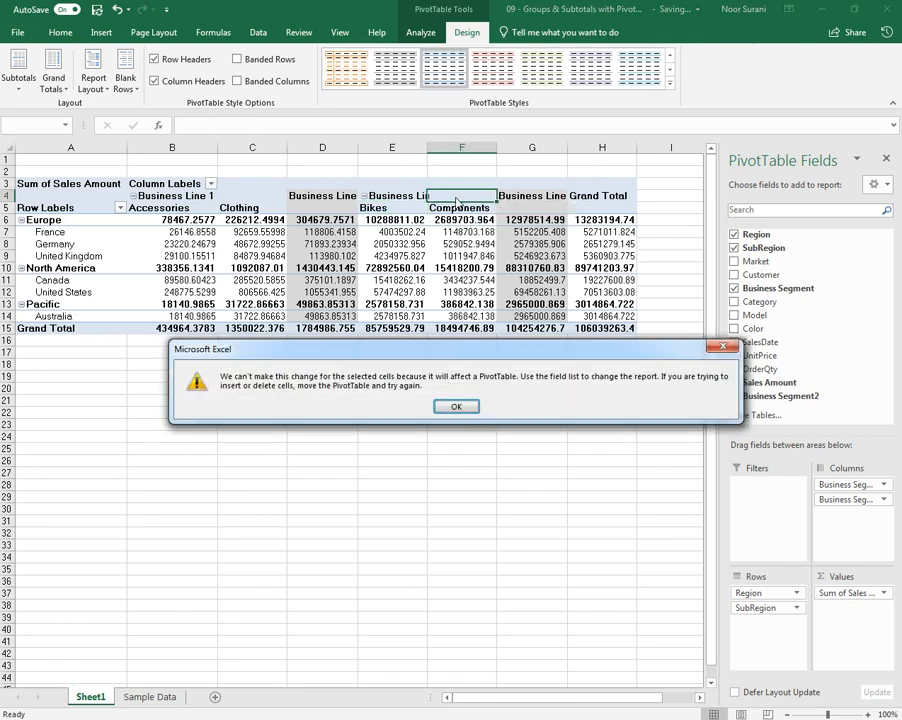
pyautogui.press('Return')
pyautogui.press('Down')
pyautogui.press('Left')
pyautogui.press('Left')
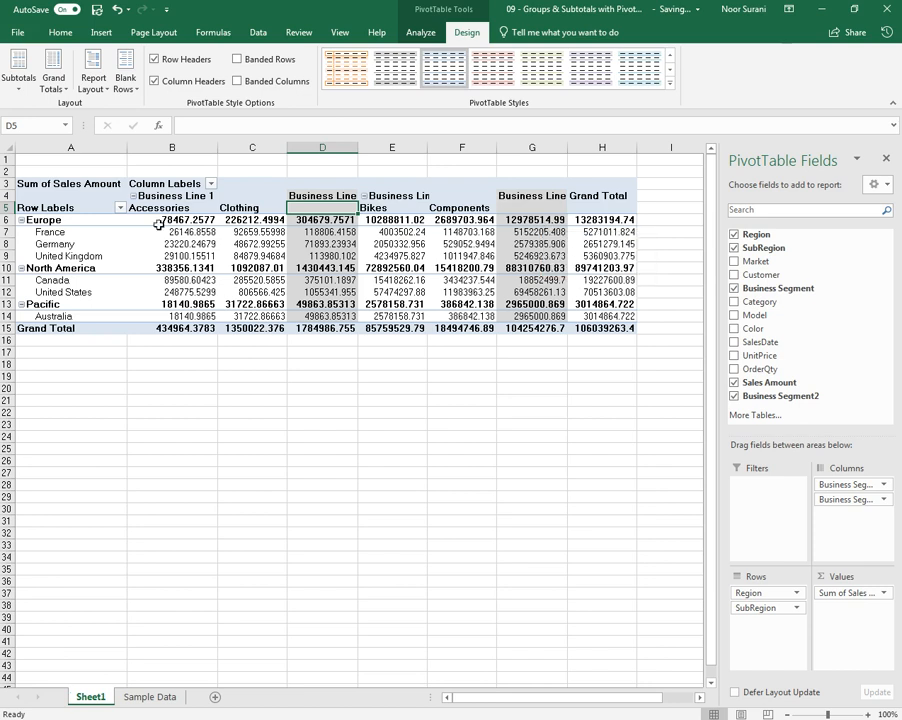
# Step: Examine the Europe subtotals of both business lines in the pivot table
pyautogui.click(322, 219)
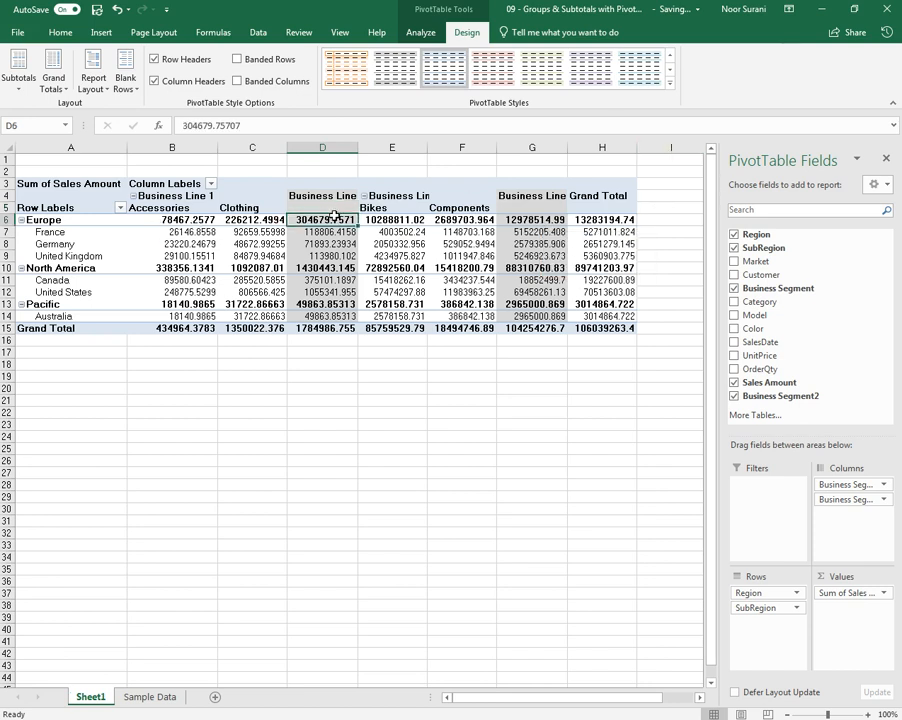
pyautogui.click(505, 219)
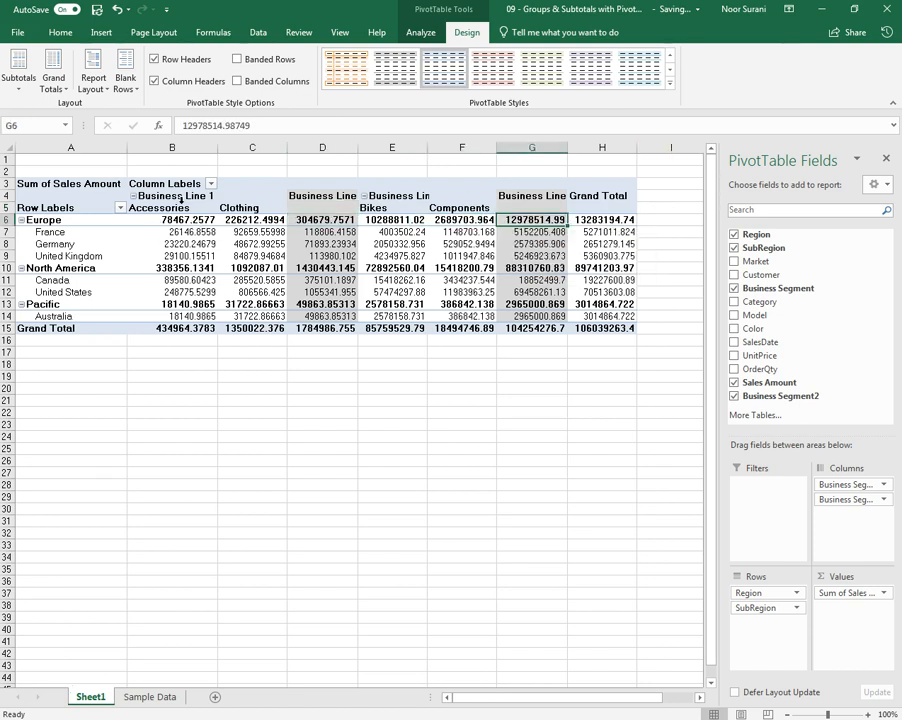
pyautogui.moveTo(191, 262)
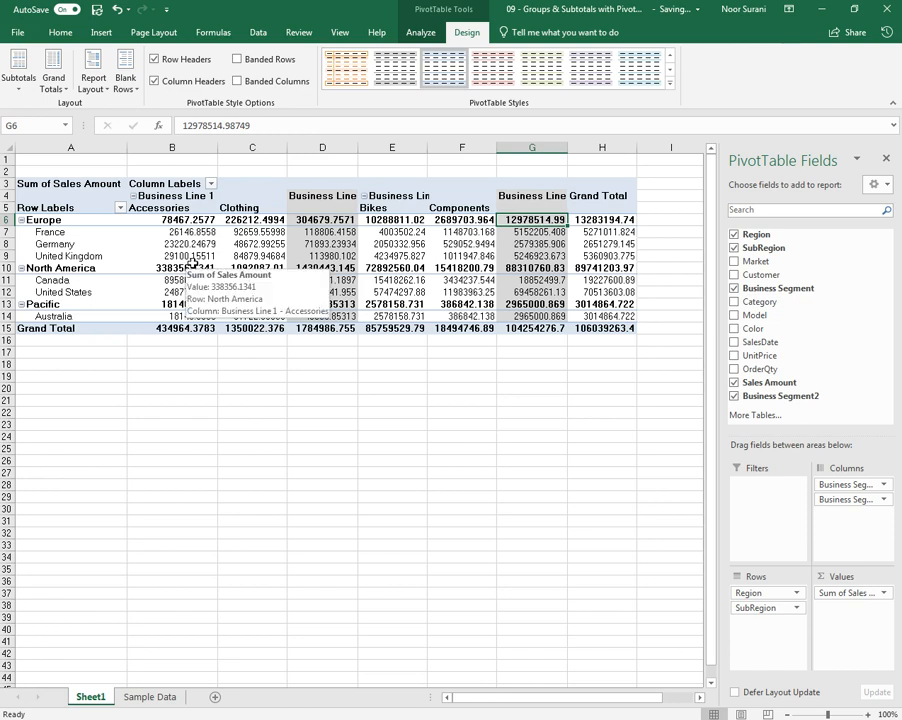